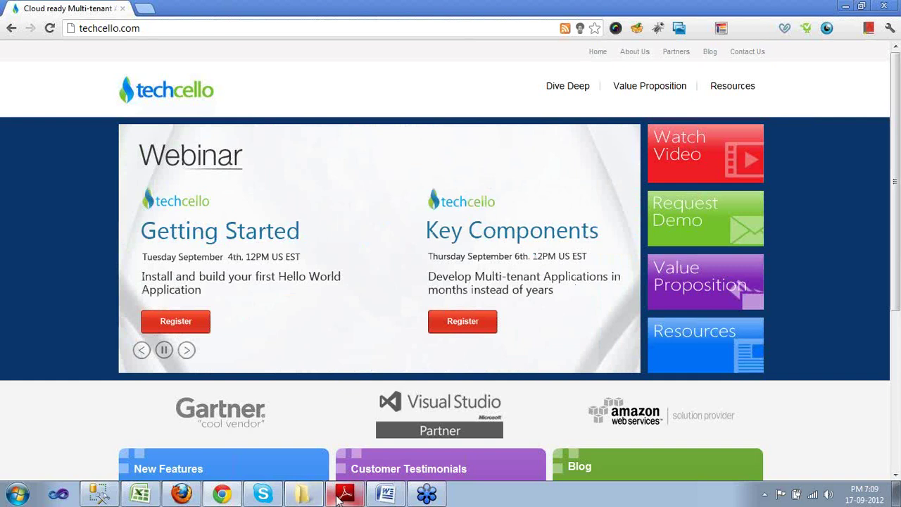
# Switch to the CelloSaaS Pre-Requisites document in Word and review the requirements through the CelloSaaS Specific list.
pyautogui.moveTo(338, 497)
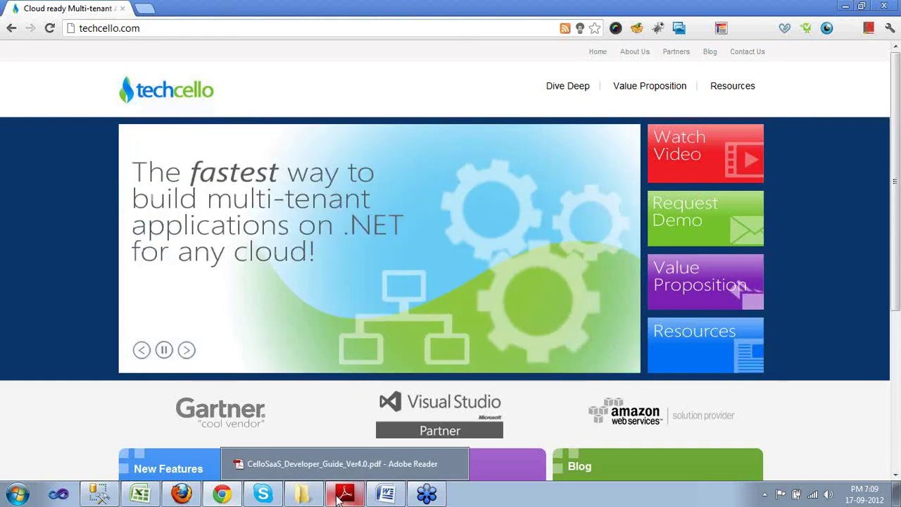
pyautogui.click(383, 497)
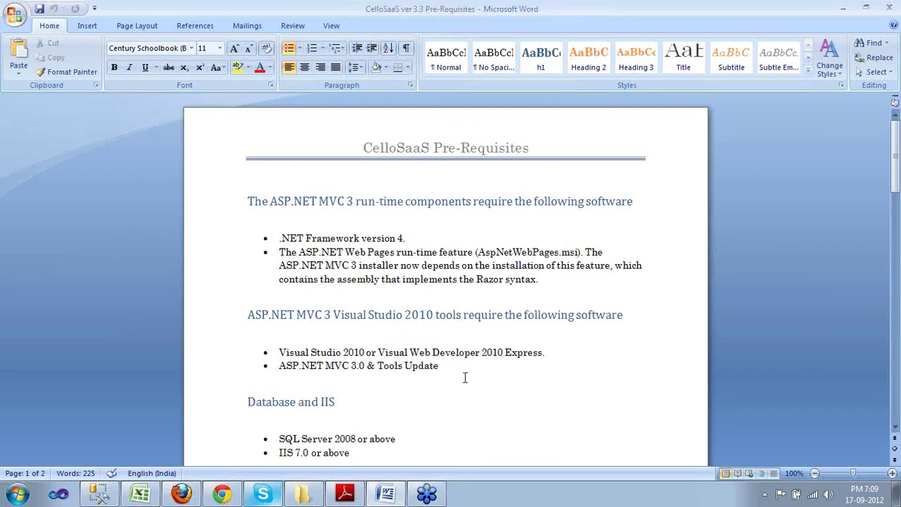
pyautogui.scroll(-4, 465, 378)
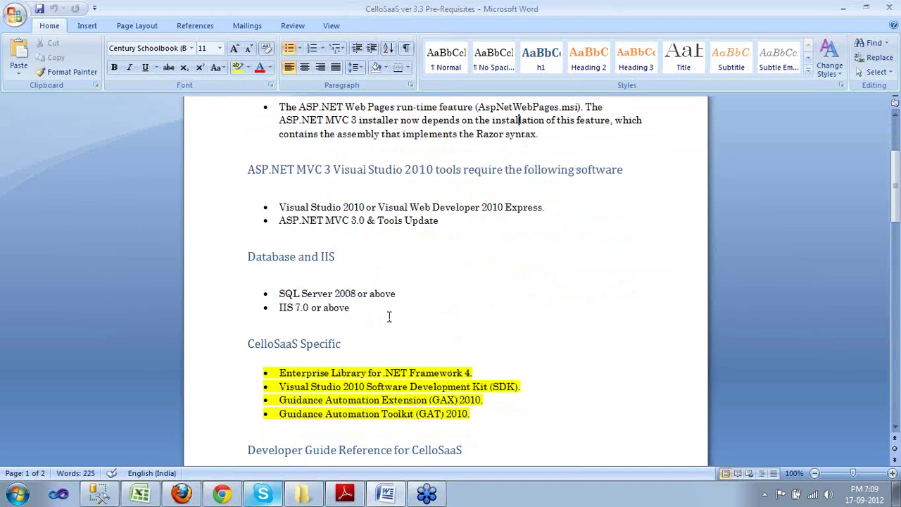
pyautogui.scroll(-1, 285, 379)
pyautogui.moveTo(275, 343); pyautogui.dragTo(529, 404)
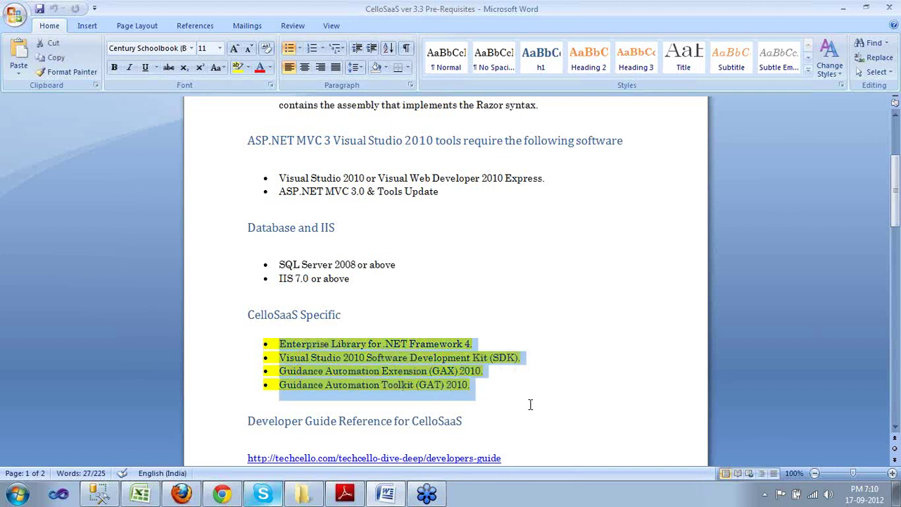
# Review the developer guide link in the pre-requisites document and glance at the developer guide PDF in Adobe Reader.
pyautogui.scroll(-2, 518, 402)
pyautogui.click(502, 400)
pyautogui.moveTo(502, 400); pyautogui.dragTo(248, 399)
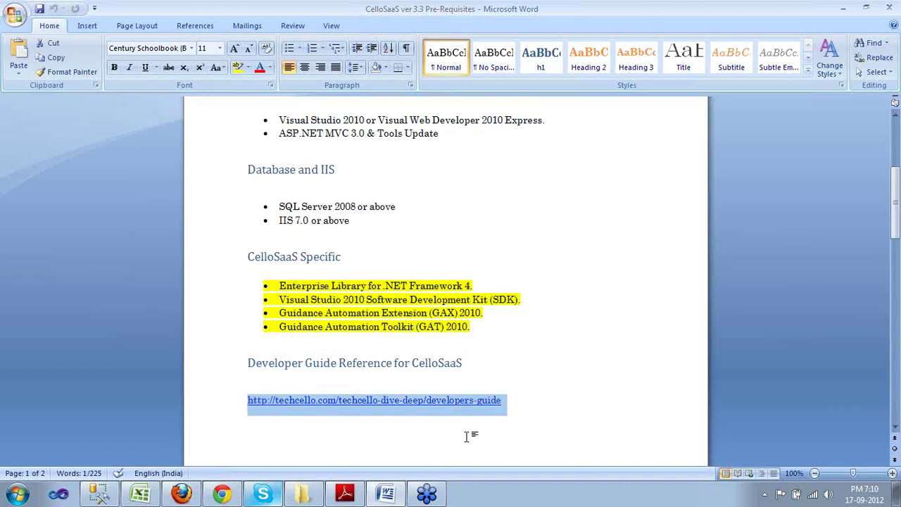
pyautogui.click(345, 497)
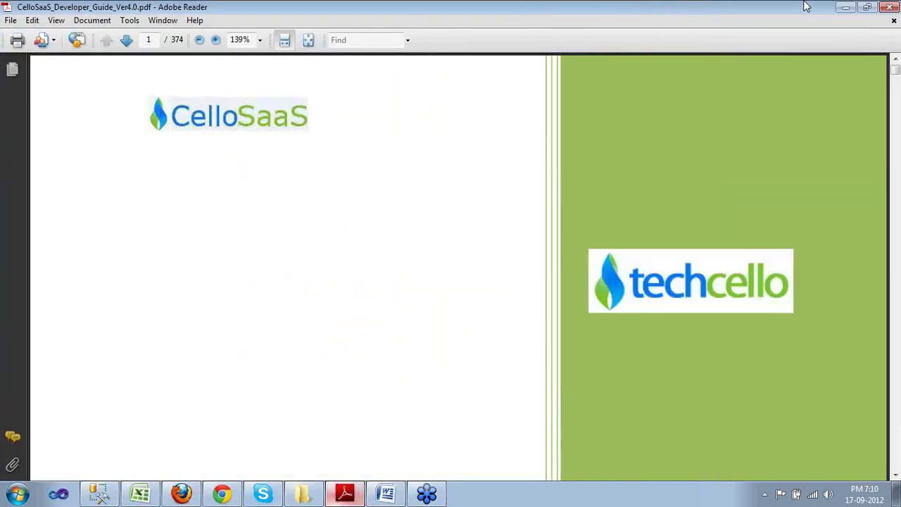
pyautogui.click(845, 8)
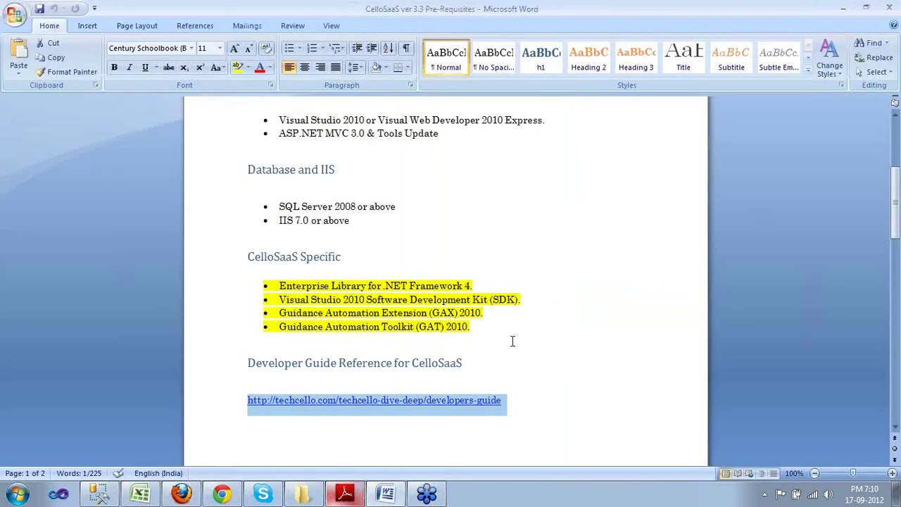
# Switch to the cellosaas_v4.0_developerpackage folder in Windows Explorer and view the contents of InstallPackage > Installer.
pyautogui.click(304, 494)
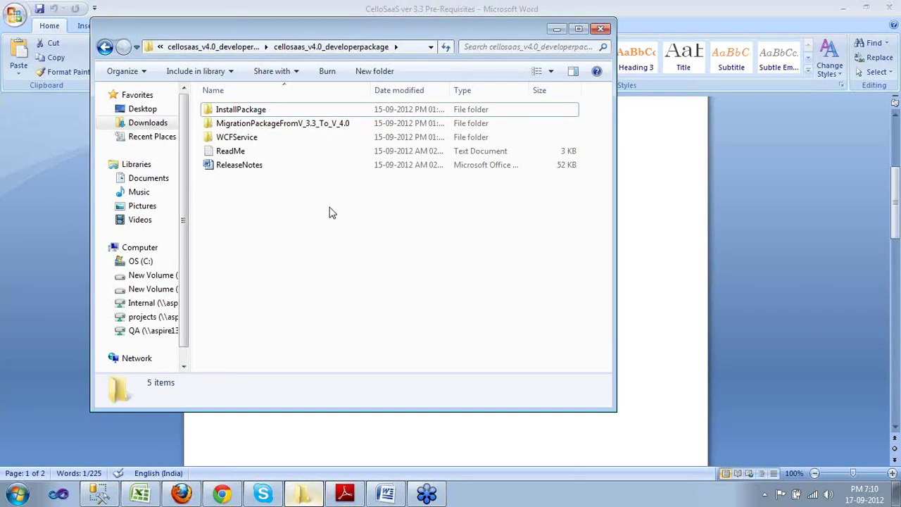
pyautogui.click(252, 113)
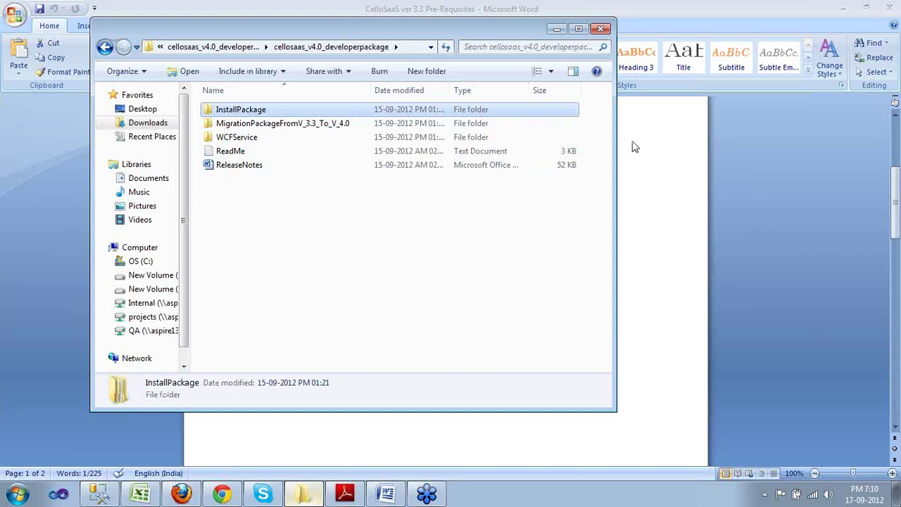
pyautogui.press('Return')
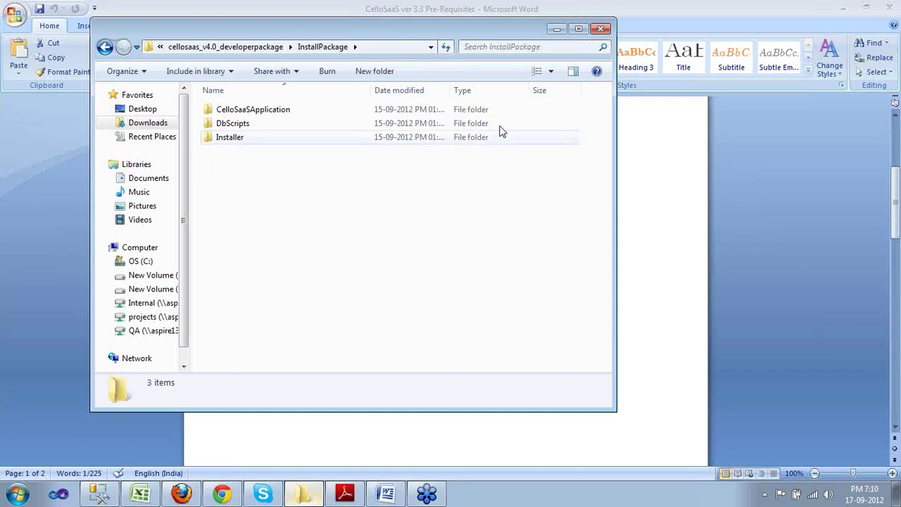
pyautogui.doubleClick(256, 137)
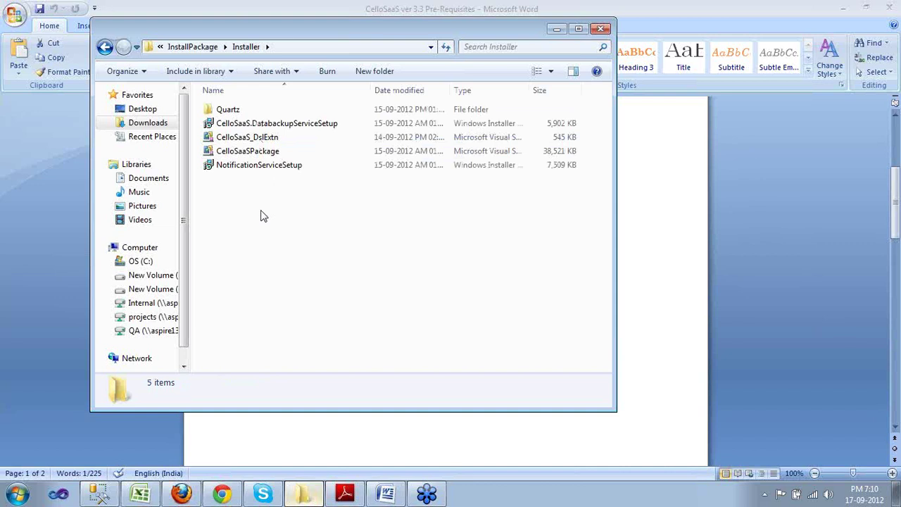
# View the SQL scripts in the MS_SQL subfolder of InstallPackage's DbScripts folder.
pyautogui.press('BackSpace')
pyautogui.press('Up')
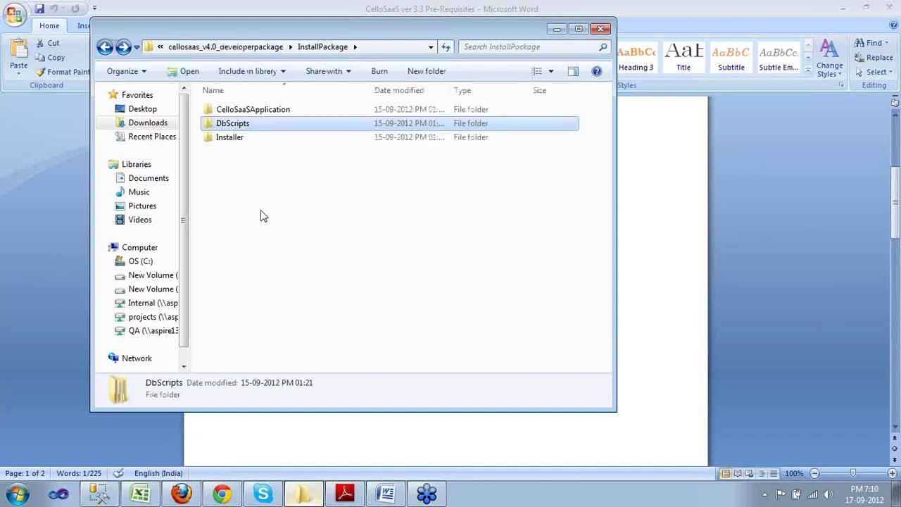
pyautogui.press('Return')
pyautogui.press('Down')
pyautogui.press('Return')
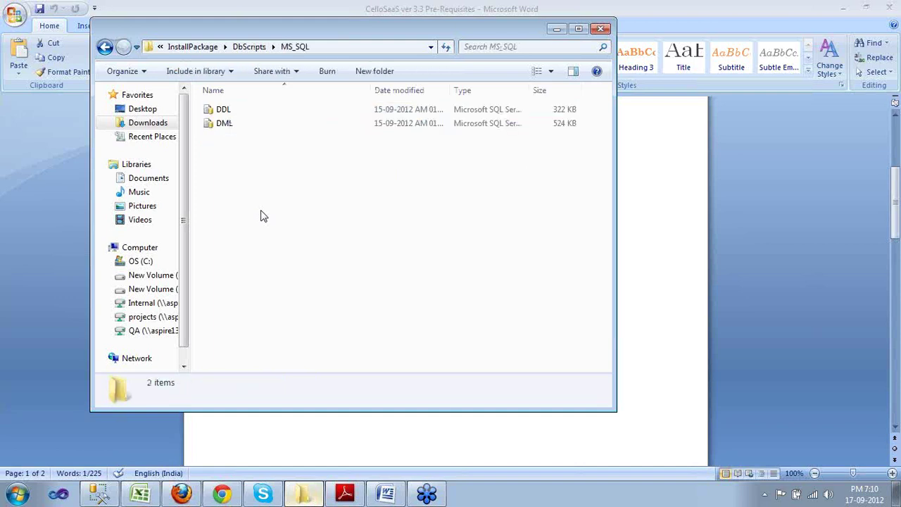
pyautogui.press('Down')
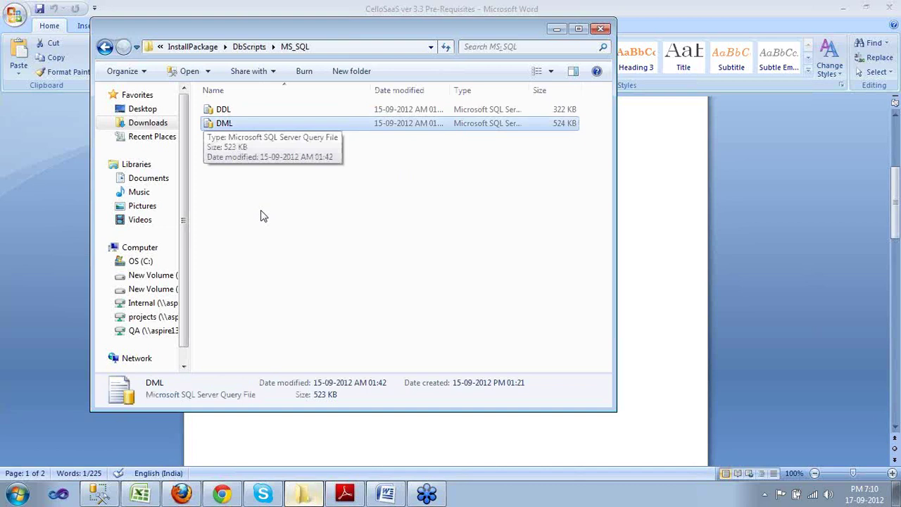
# View the contents of the CelloSaaSApplication folder in InstallPackage with the Explorer window maximized.
pyautogui.press('BackSpace')
pyautogui.press('BackSpace')
pyautogui.press('Up')
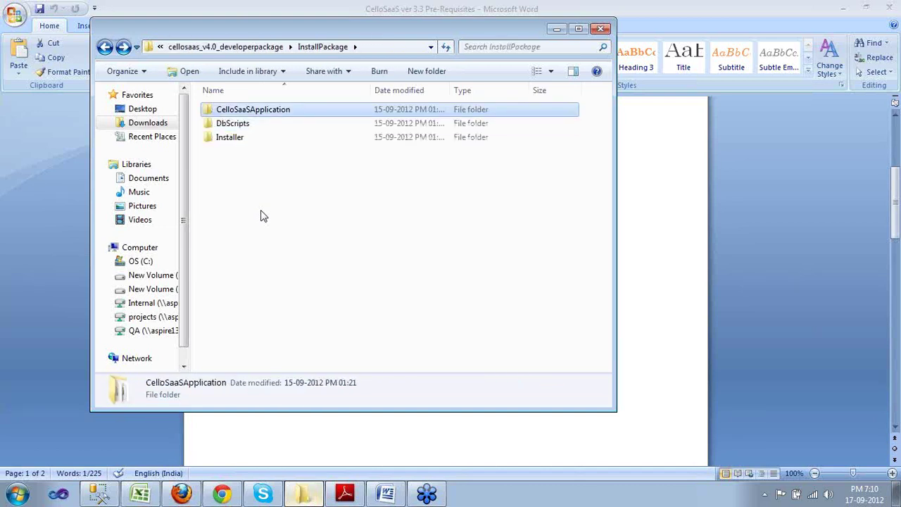
pyautogui.press('Return')
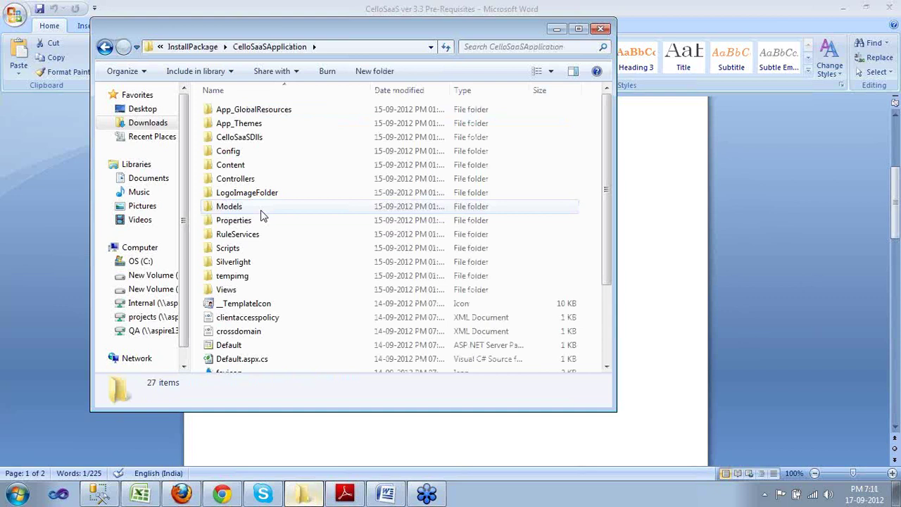
pyautogui.doubleClick(396, 34)
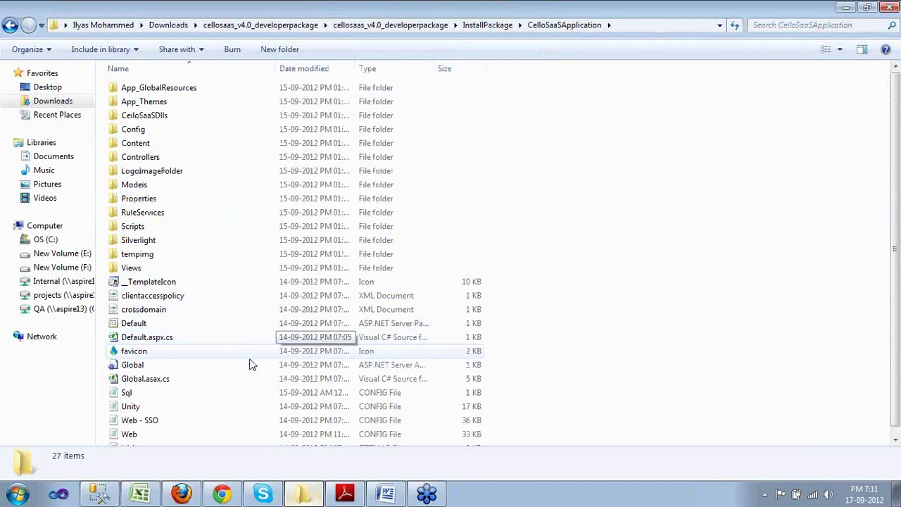
pyautogui.click(285, 364)
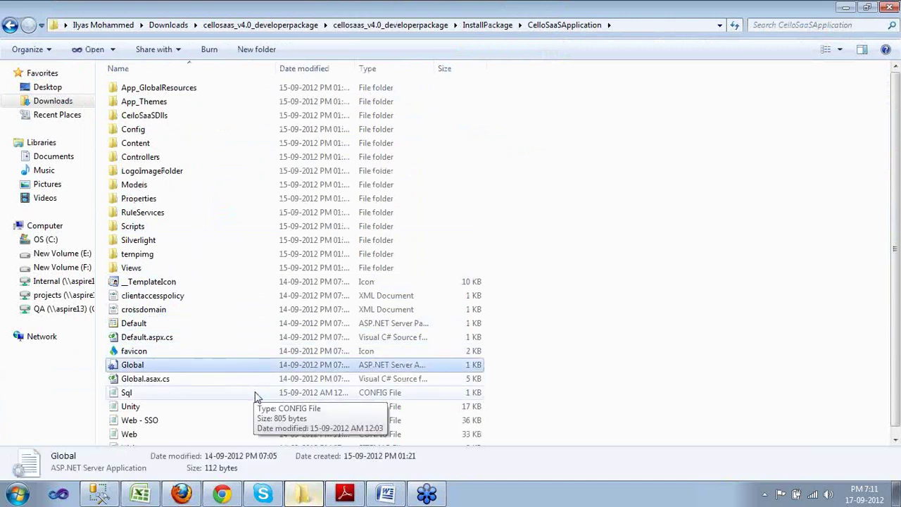
# Expand the SMS_CelloSaaS database in SQL Server Management Studio and open the DDL and DML scripts from DbScripts > MS_SQL there.
pyautogui.hotkey('alt', 'Tab')
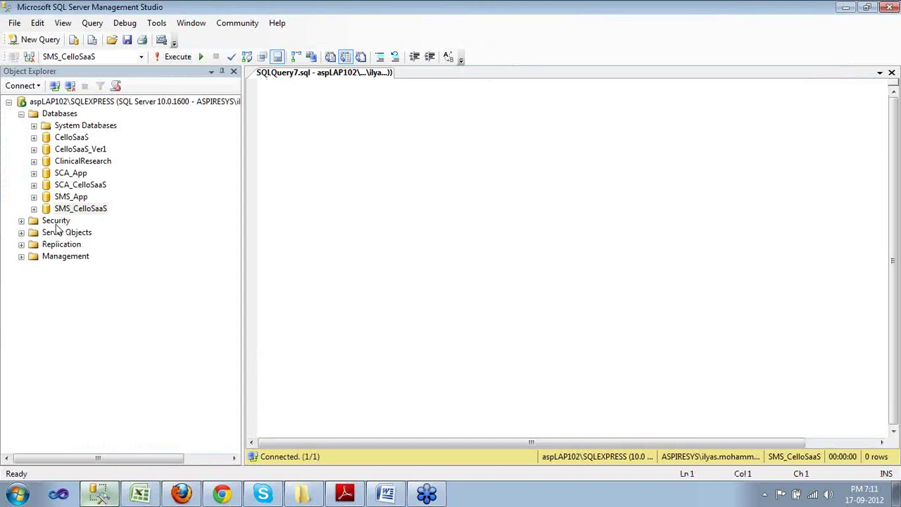
pyautogui.click(34, 209)
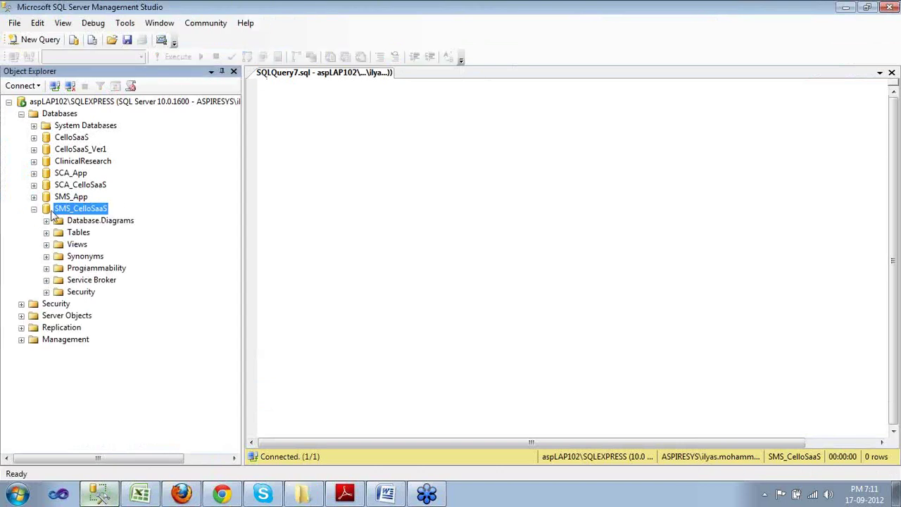
pyautogui.click(303, 493)
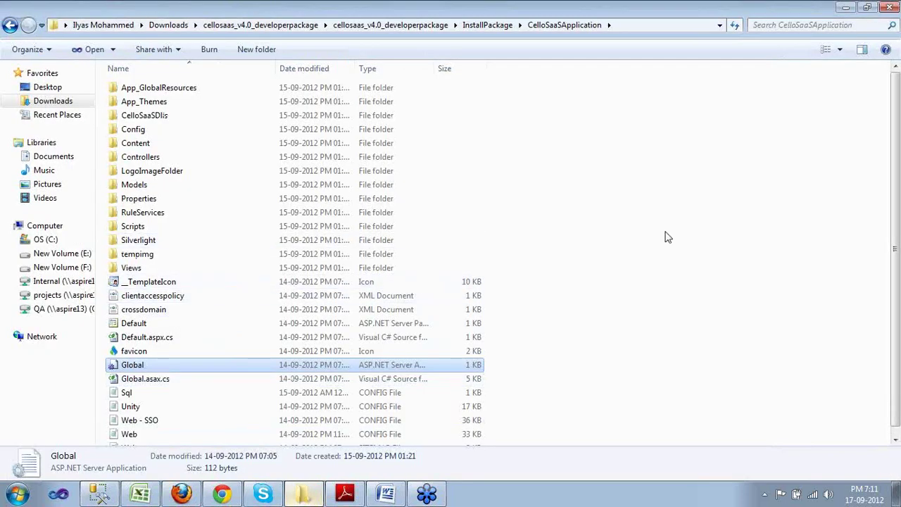
pyautogui.click(666, 235)
pyautogui.press('BackSpace')
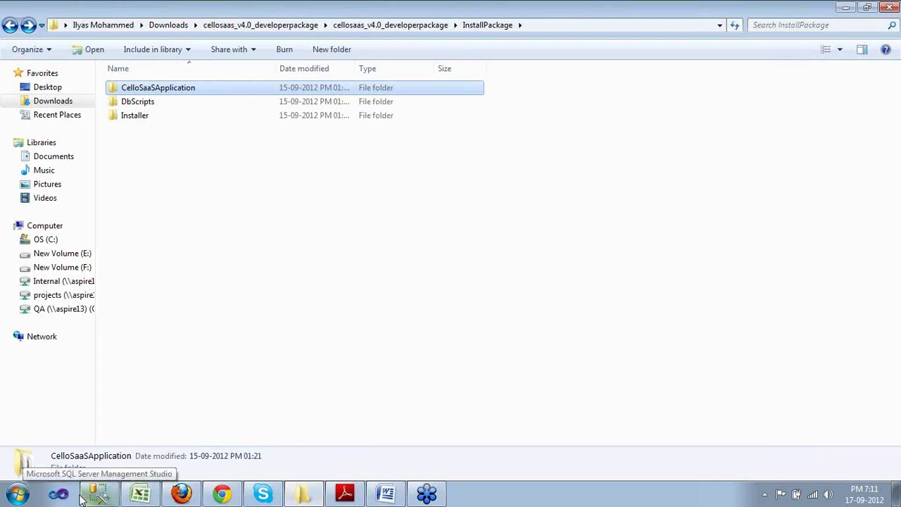
pyautogui.click(147, 103)
pyautogui.doubleClick(148, 103)
pyautogui.doubleClick(147, 90)
pyautogui.hotkey('ctrl', 'a')
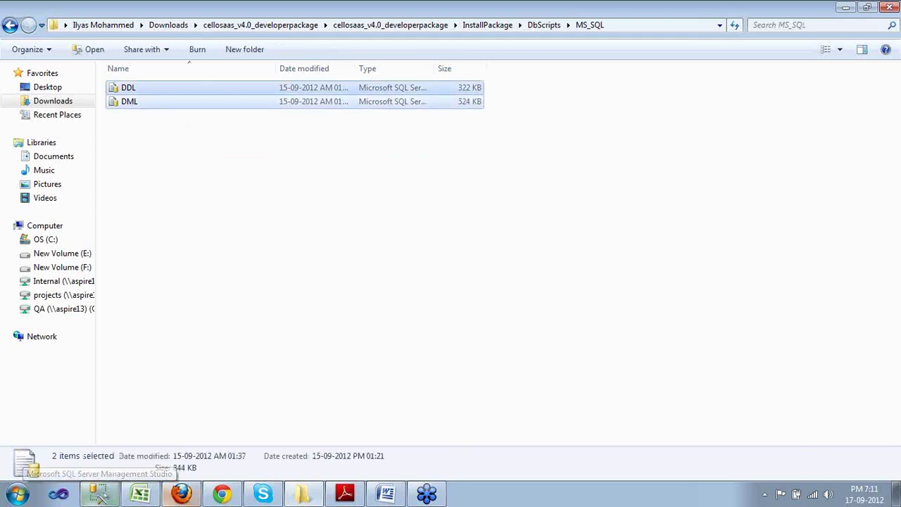
pyautogui.moveTo(161, 95); pyautogui.dragTo(461, 168)
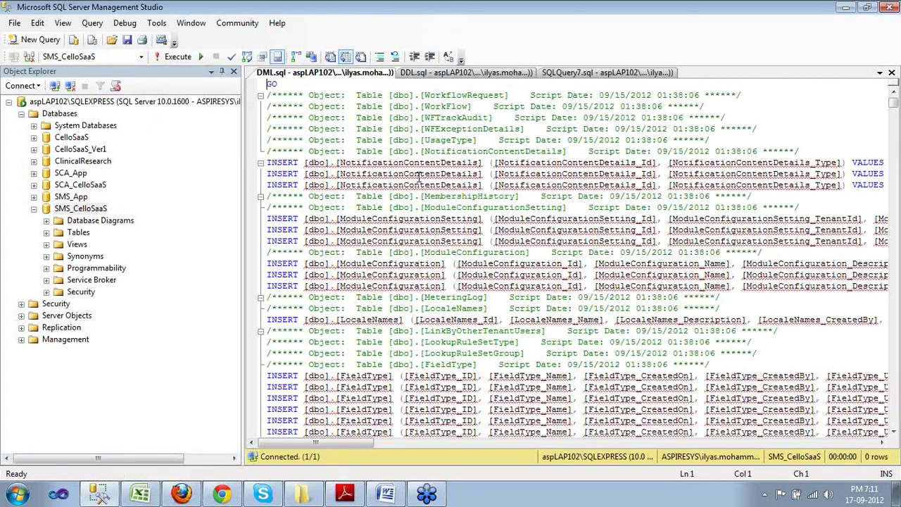
# Execute the DDL script, followed by the DML script, against the SMS_CelloSaaS database.
pyautogui.click(450, 73)
pyautogui.click(476, 155)
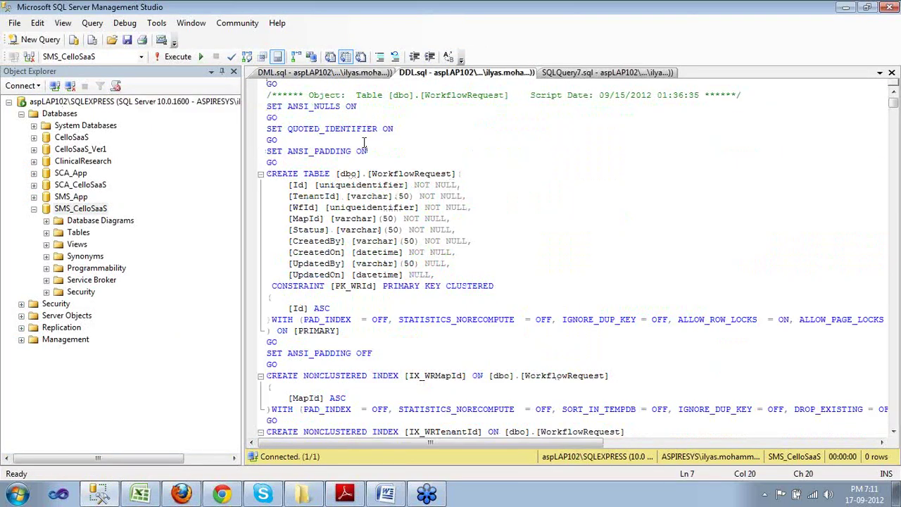
pyautogui.click(519, 209)
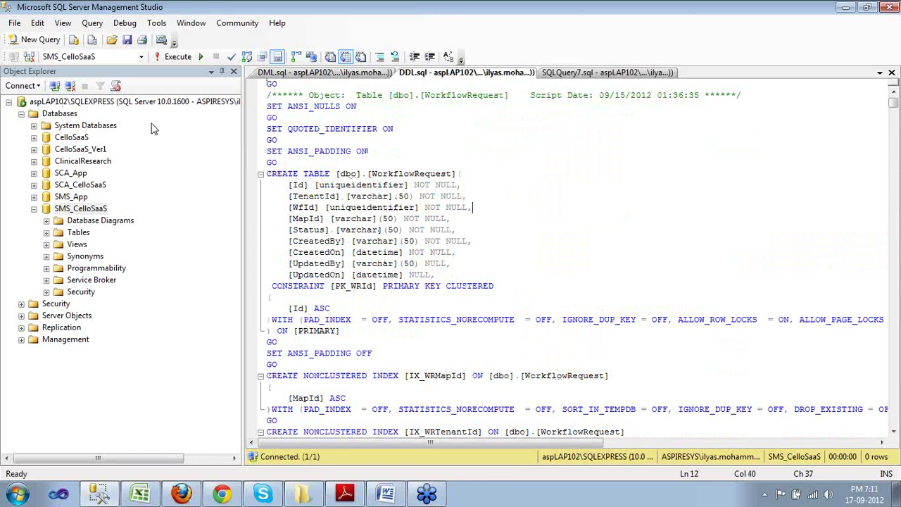
pyautogui.click(169, 59)
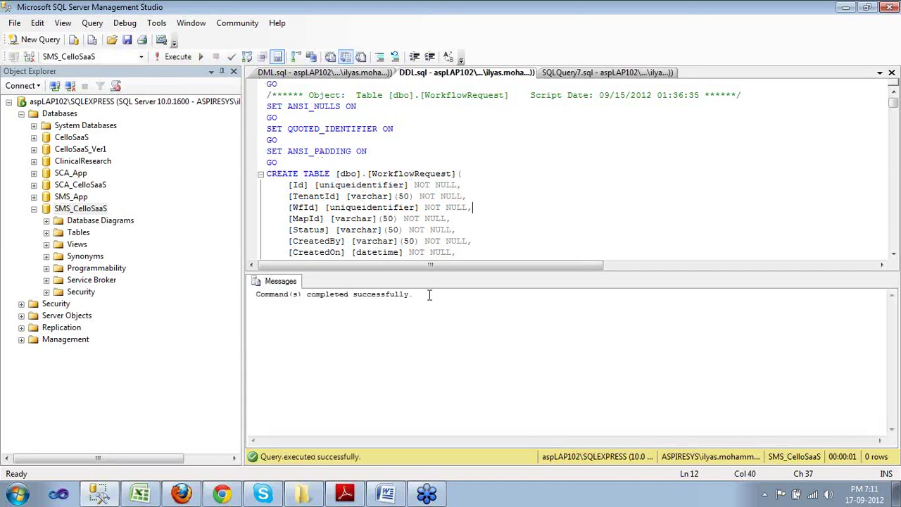
pyautogui.moveTo(417, 294); pyautogui.dragTo(262, 295)
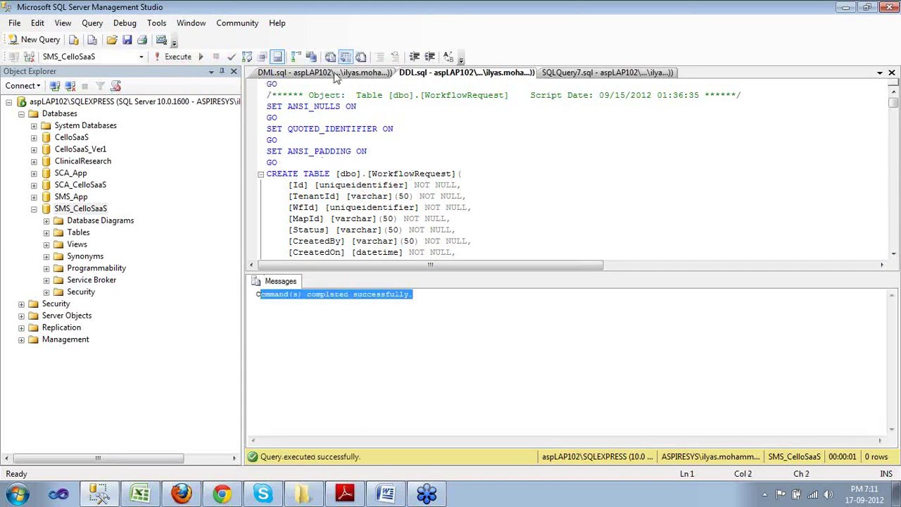
pyautogui.click(331, 73)
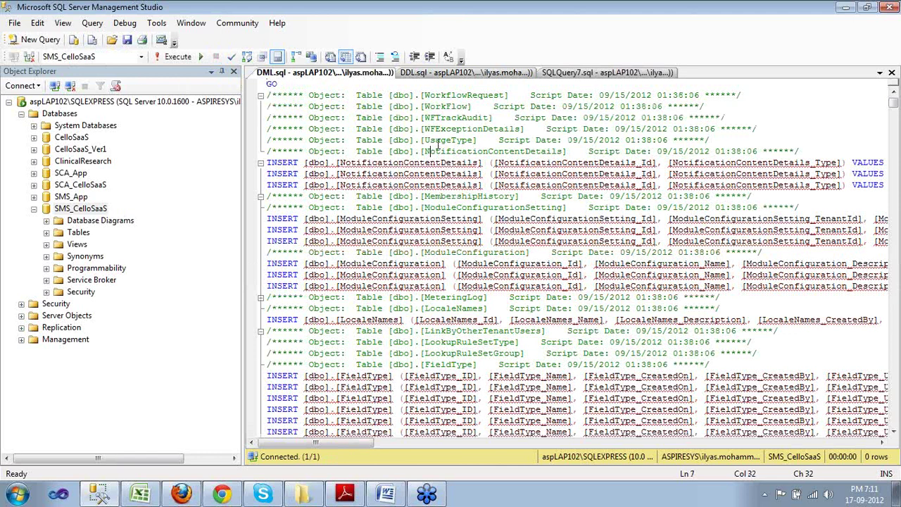
pyautogui.press('F5')
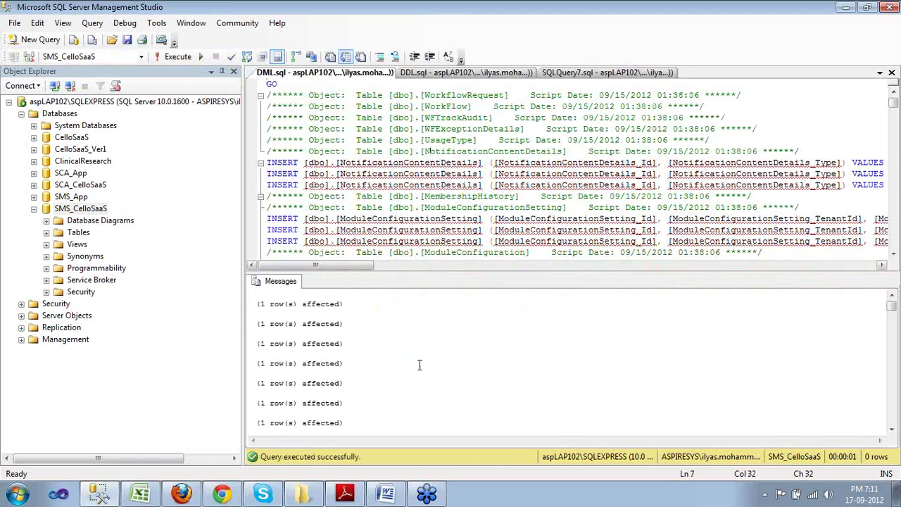
# Expand and refresh the Tables folder of SMS_CelloSaaS and examine the tables it contains.
pyautogui.click(46, 234)
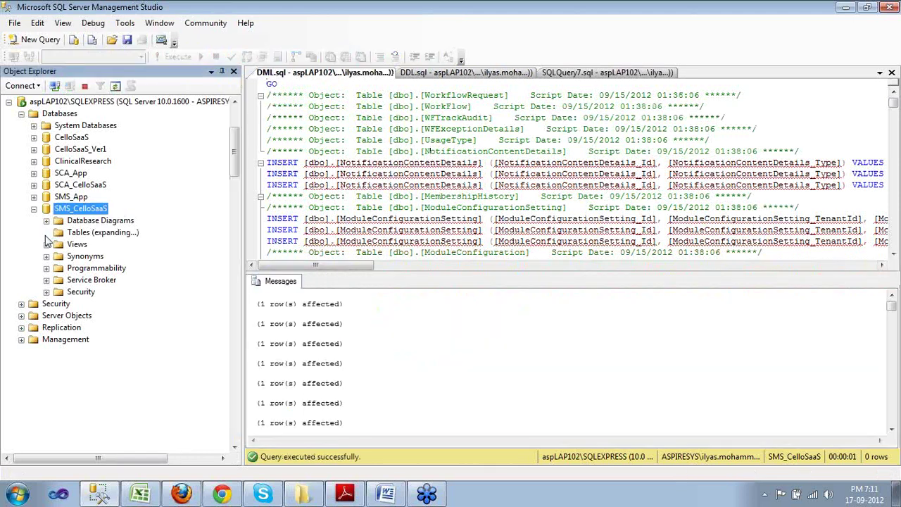
pyautogui.click(78, 111)
pyautogui.scroll(1, 88, 164)
pyautogui.press('Up')
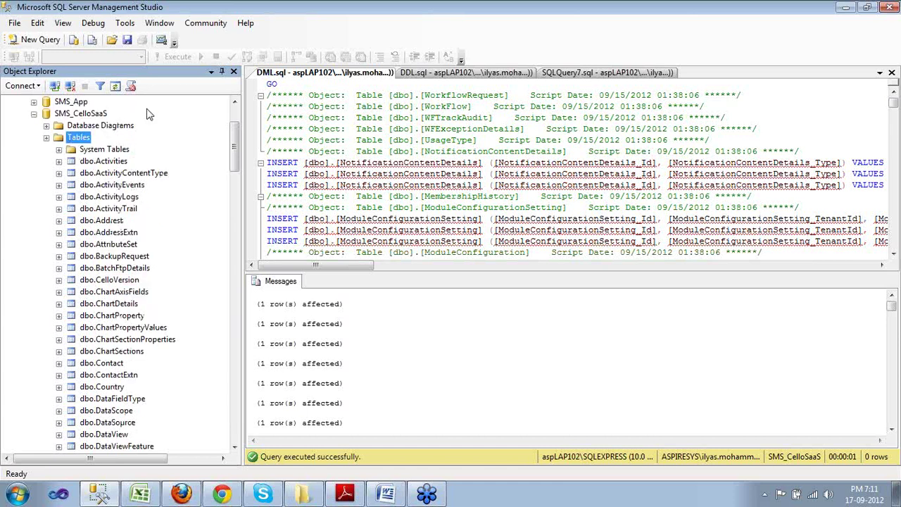
pyautogui.click(116, 86)
pyautogui.scroll(1, 138, 209)
pyautogui.scroll(-7, 131, 243)
pyautogui.scroll(-15, 154, 299)
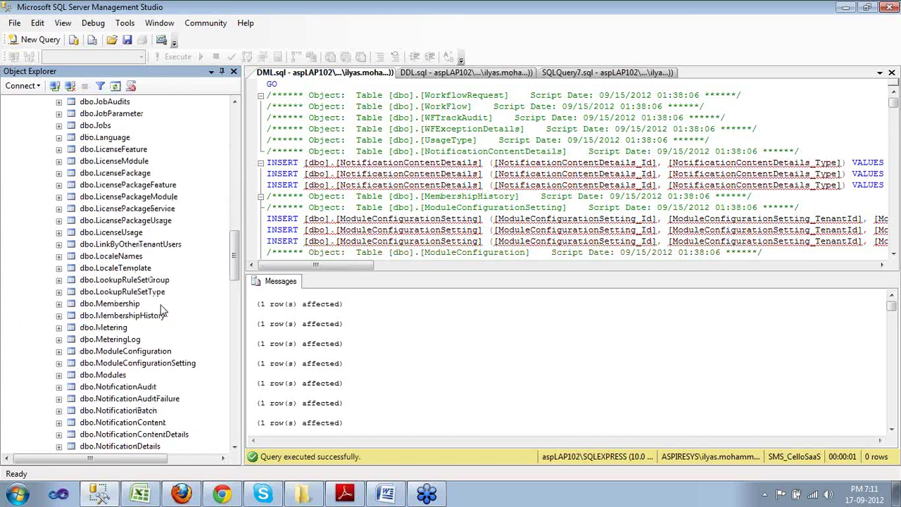
# Close the DML and DDL scripts.
pyautogui.middleClick(349, 74)
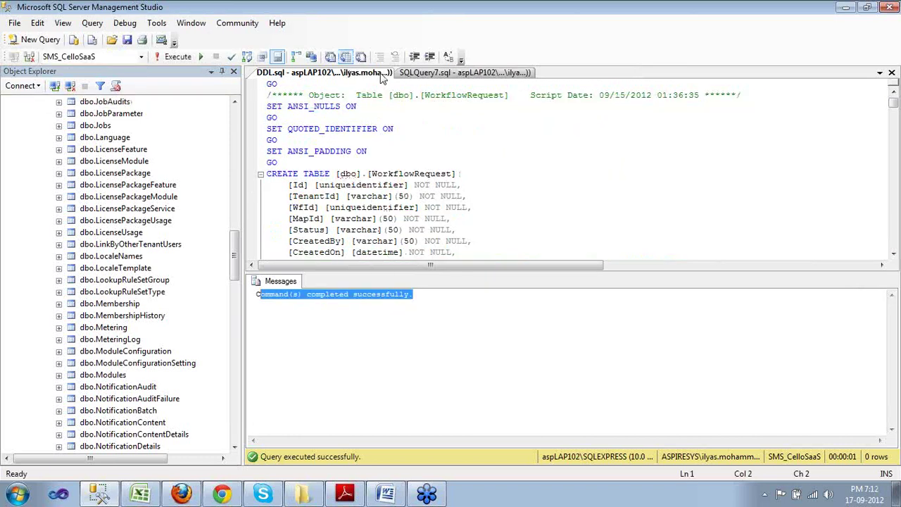
pyautogui.middleClick(385, 78)
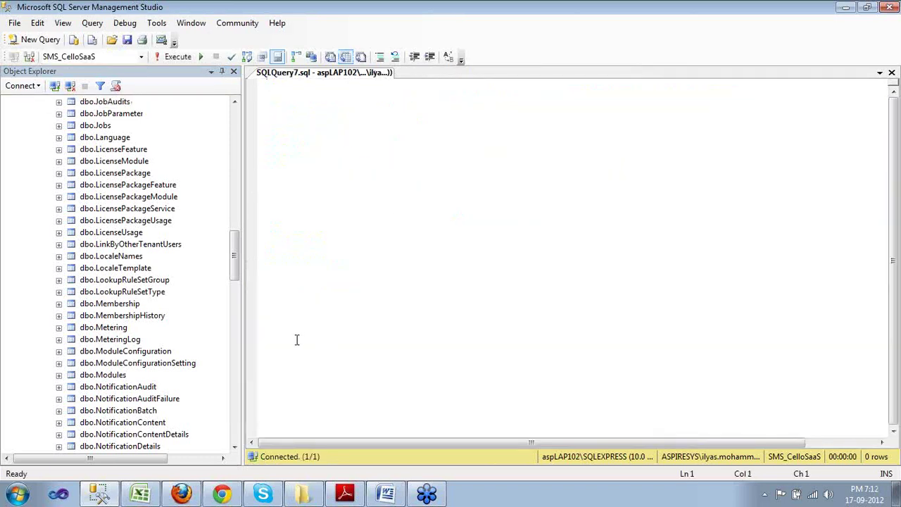
# Launch Microsoft Visual Studio 2010 and close its Output window.
pyautogui.hotkey('alt', 'Tab')
pyautogui.rightClick(59, 493)
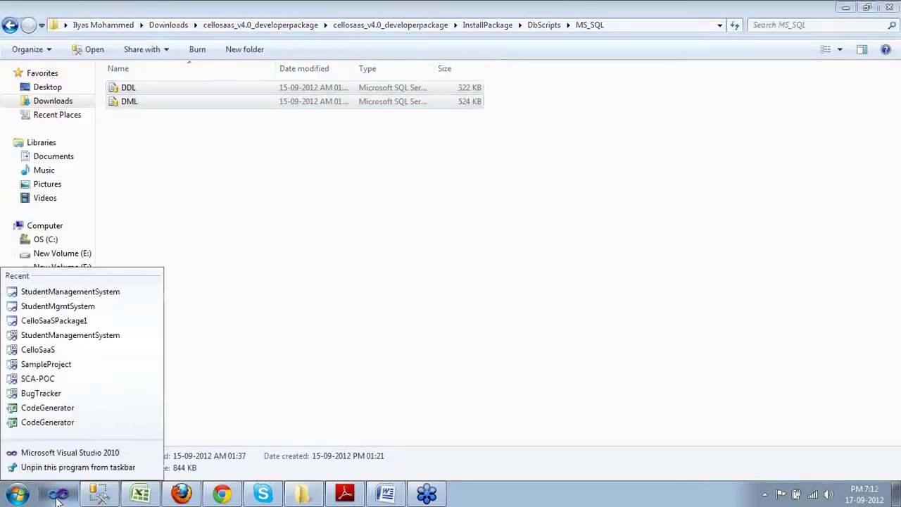
pyautogui.click(64, 454)
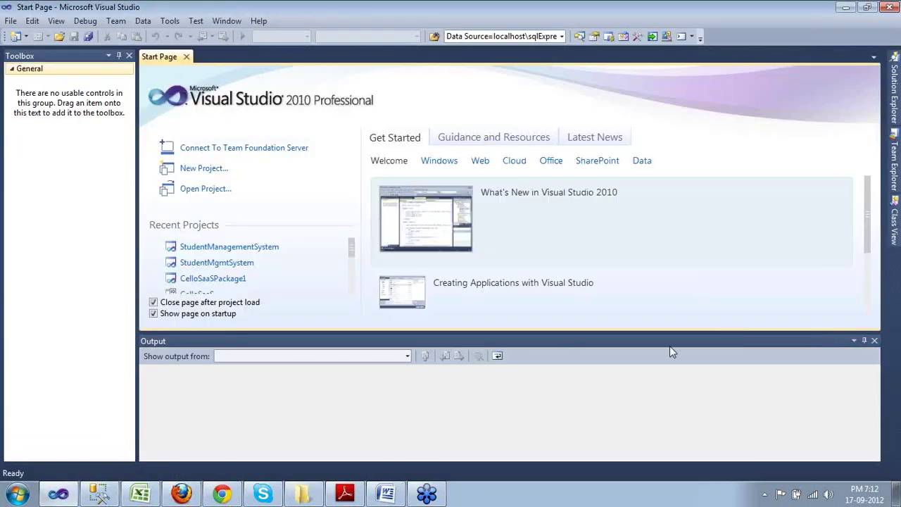
pyautogui.click(874, 340)
# Start a new project based on the CelloSaaSPackage template under Guidance Packages.
pyautogui.click(10, 22)
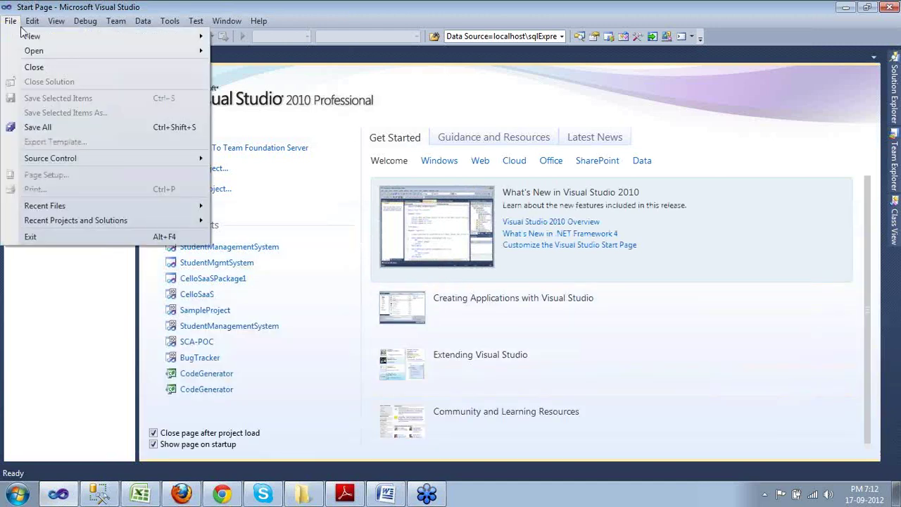
pyautogui.moveTo(48, 40)
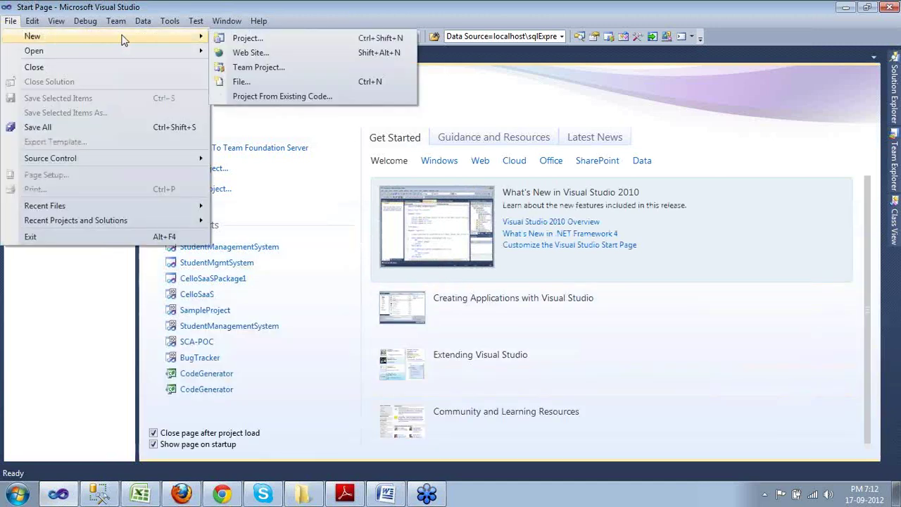
pyautogui.click(239, 40)
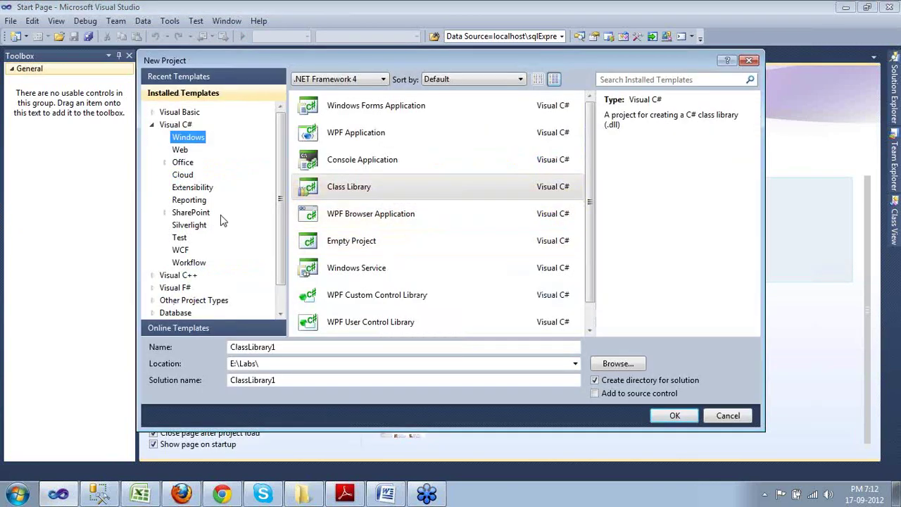
pyautogui.click(154, 126)
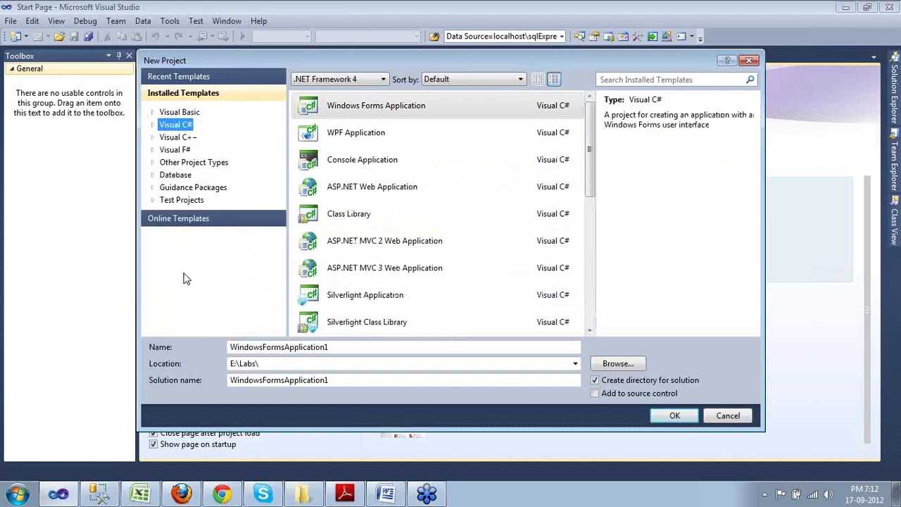
pyautogui.doubleClick(181, 189)
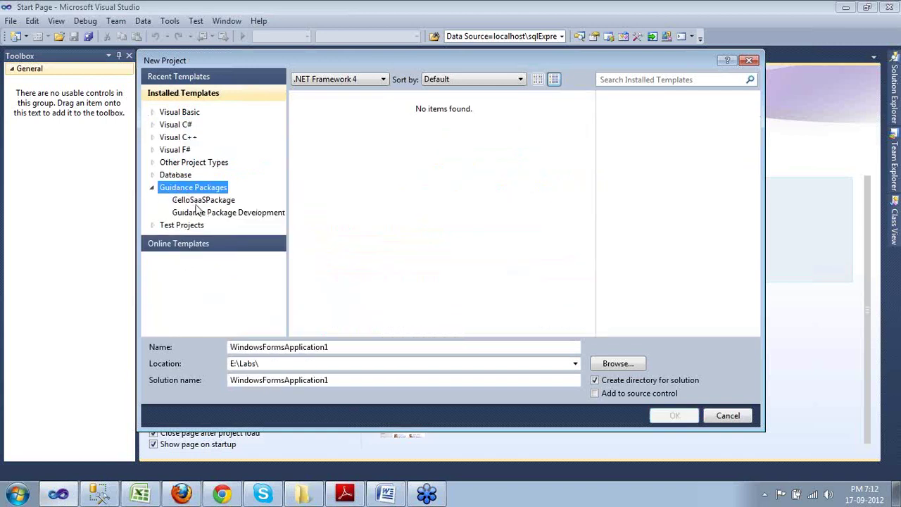
pyautogui.click(195, 205)
# Name the project StudentManagementSystem, keep E:\Labs\ as its location, and create it with the same name in Project Information.
pyautogui.doubleClick(313, 347)
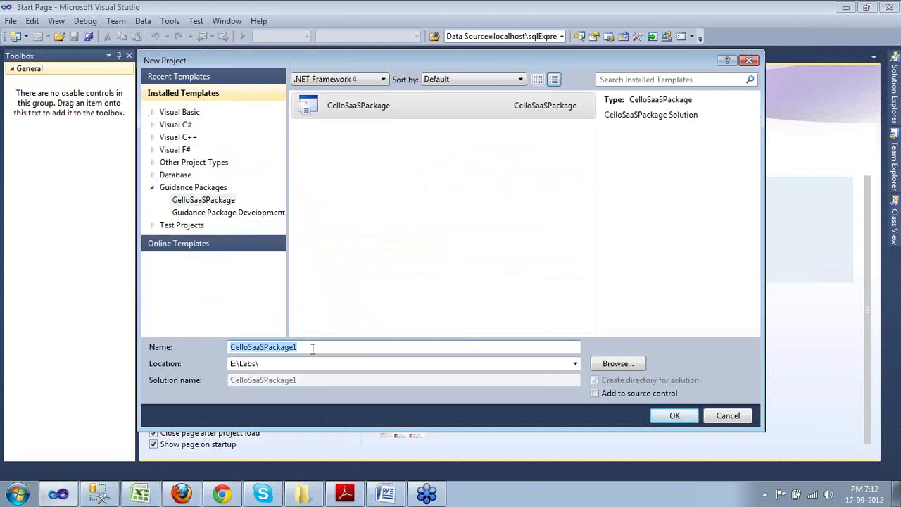
pyautogui.write('Stud')
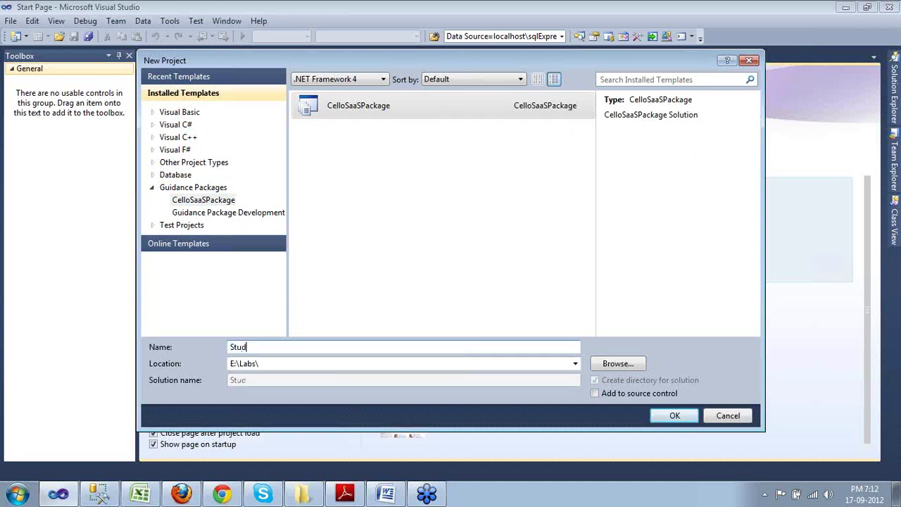
pyautogui.write('entManage')
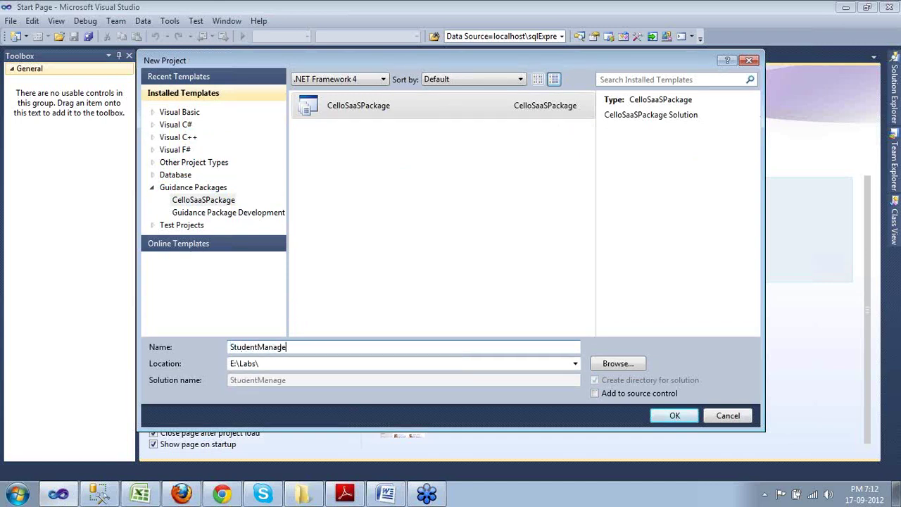
pyautogui.write('mentSyste')
pyautogui.write('m')
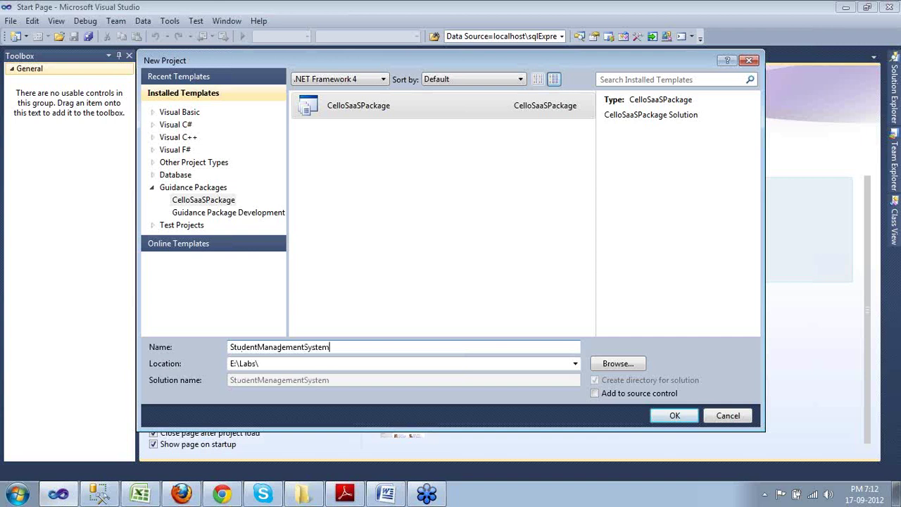
pyautogui.moveTo(331, 347); pyautogui.dragTo(218, 356)
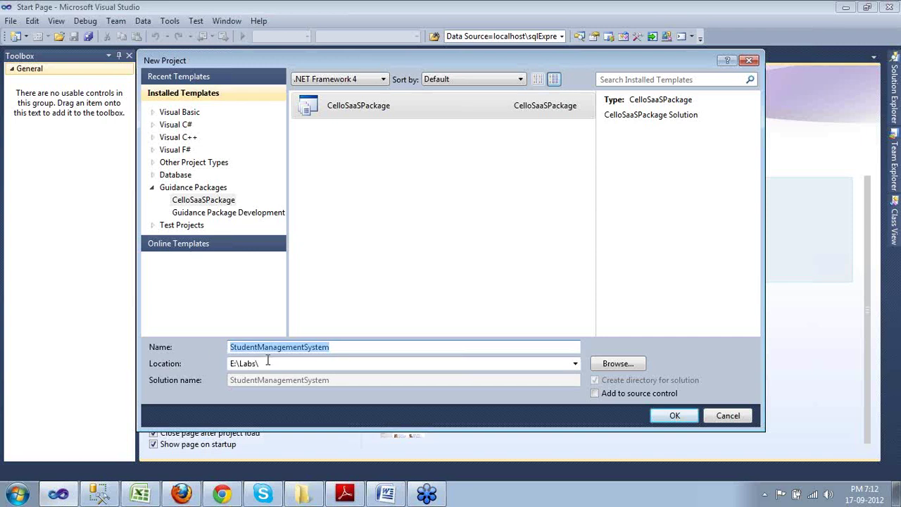
pyautogui.click(680, 417)
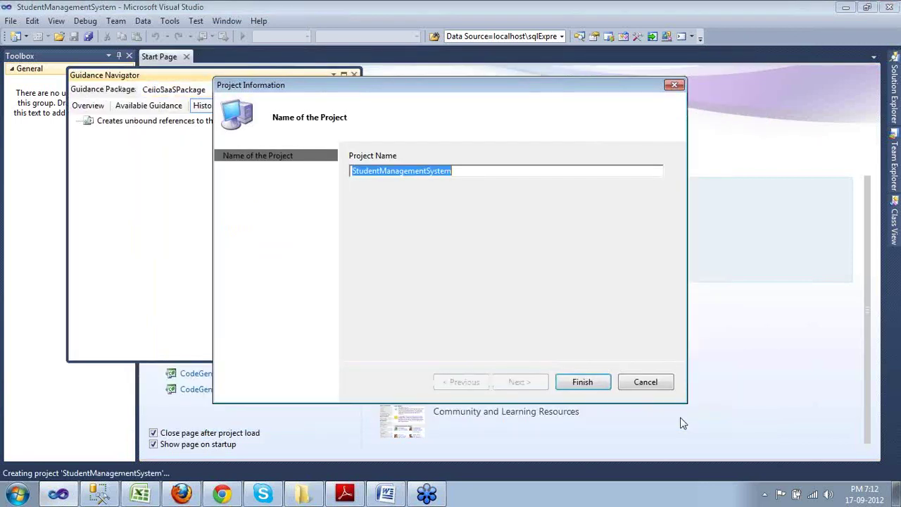
pyautogui.click(582, 382)
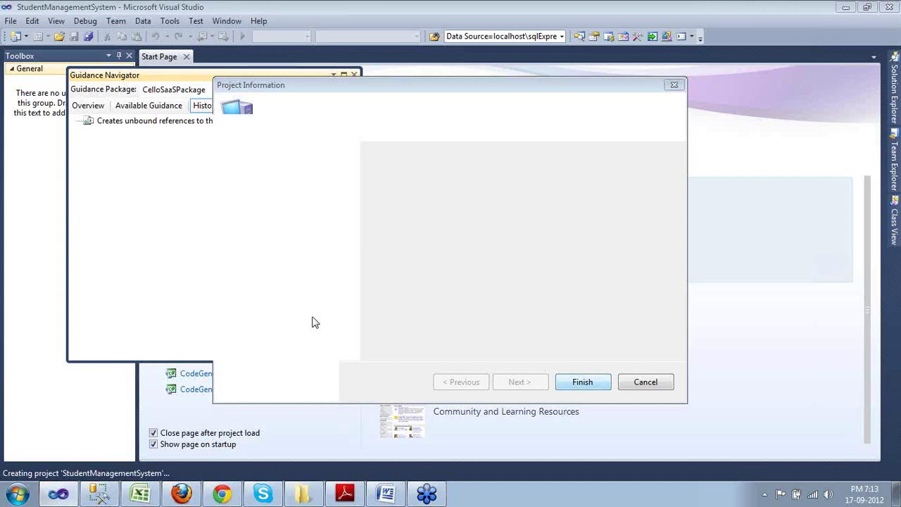
# Open the Sql config file from E:\Labs\refs\StudentManagementSystem\WebApp in Notepad and close the Explorer window.
pyautogui.press('super')
pyautogui.click(213, 297)
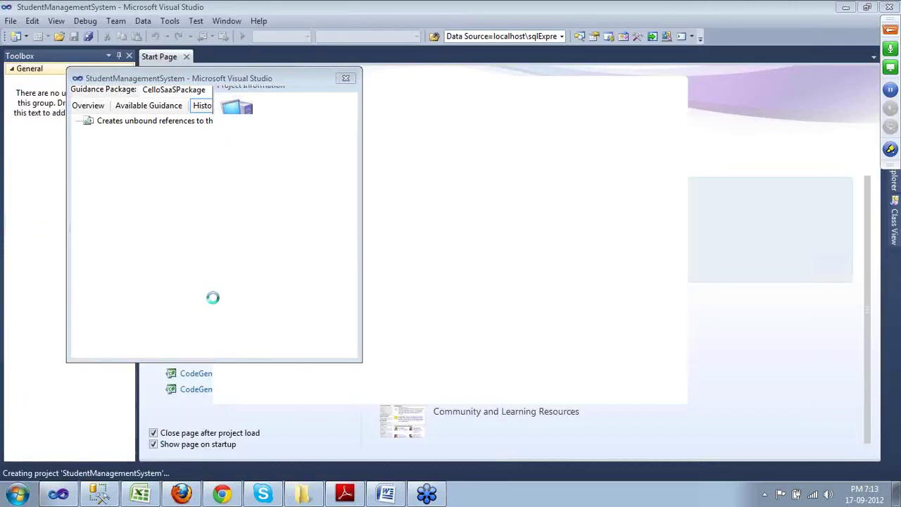
pyautogui.doubleClick(398, 111)
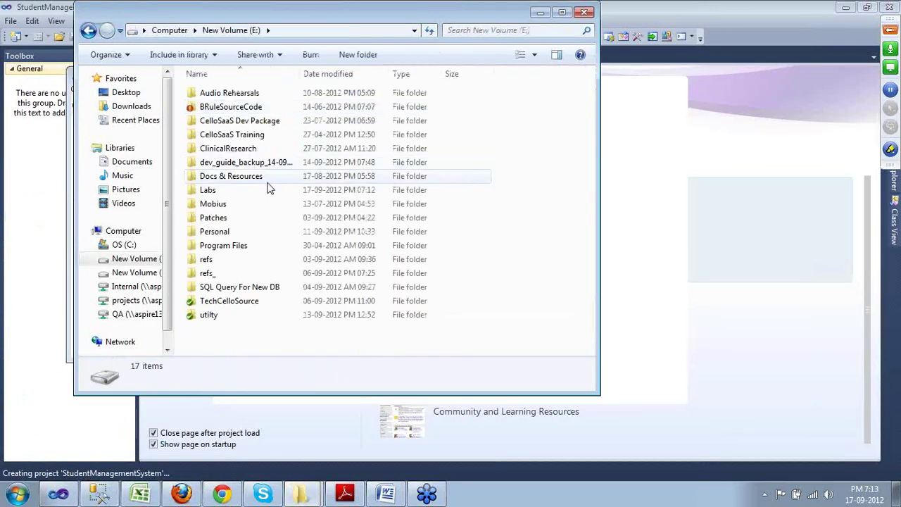
pyautogui.doubleClick(232, 190)
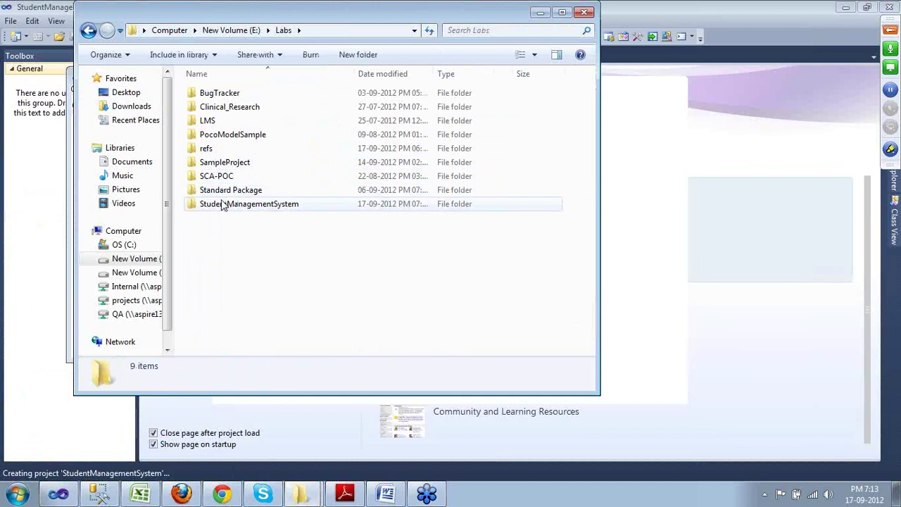
pyautogui.doubleClick(210, 148)
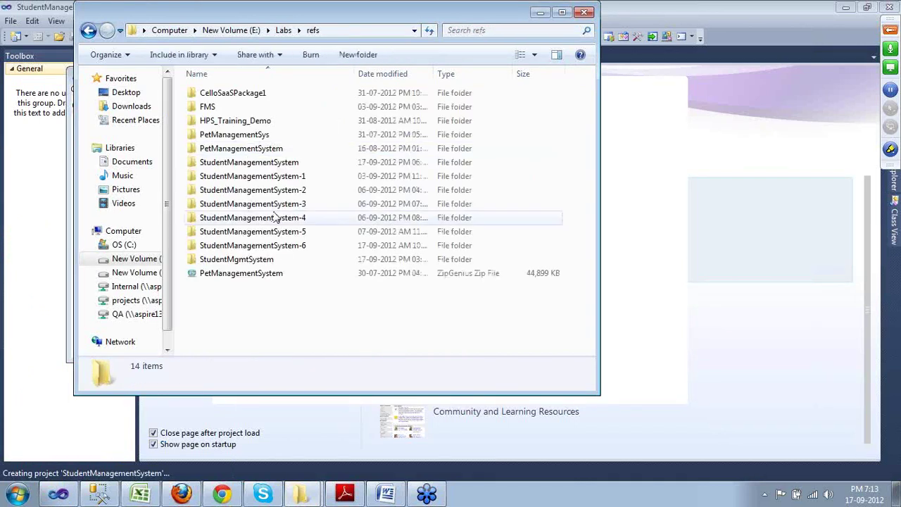
pyautogui.doubleClick(248, 163)
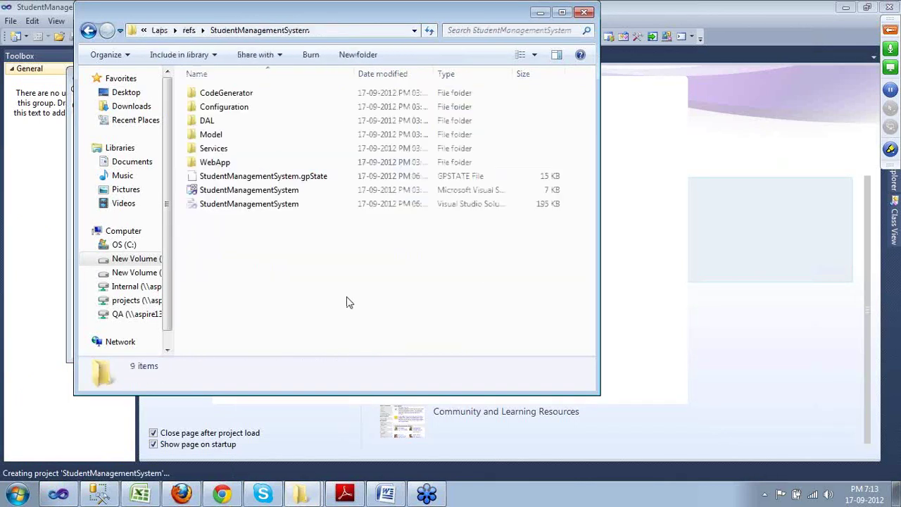
pyautogui.doubleClick(221, 162)
pyautogui.scroll(-3, 283, 253)
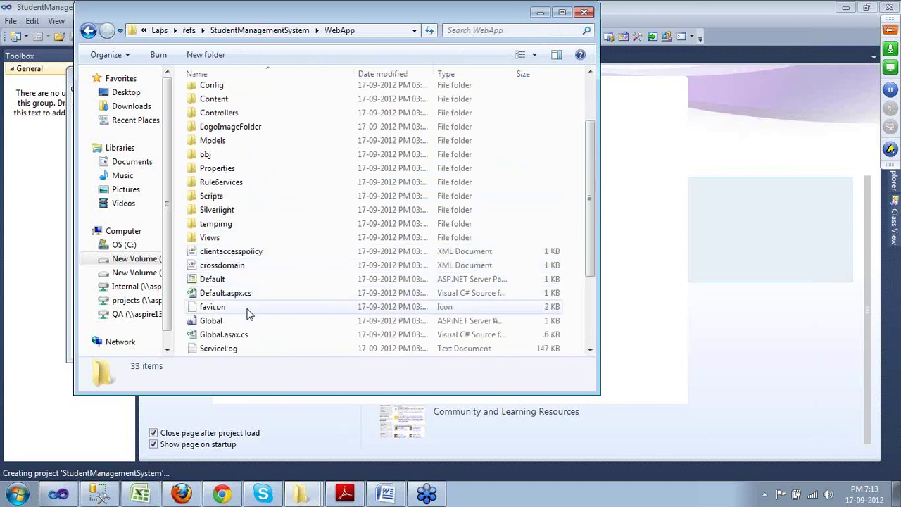
pyautogui.doubleClick(215, 308)
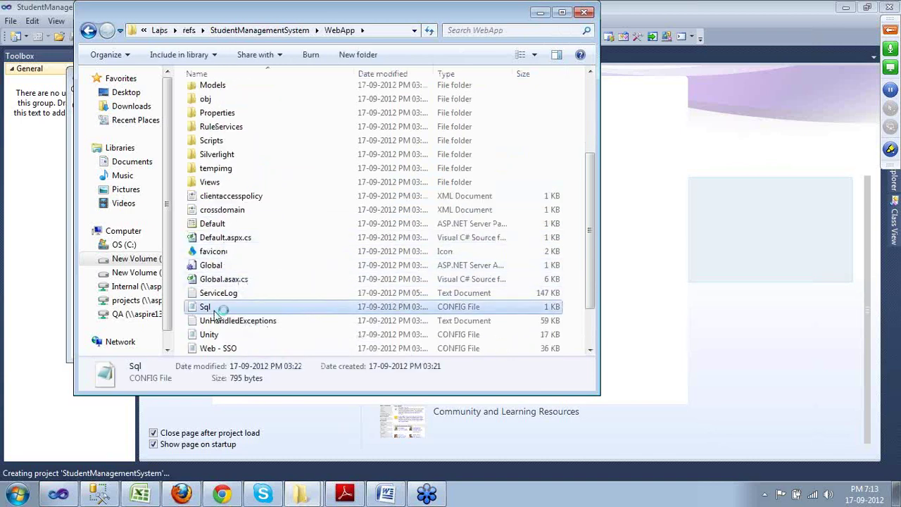
pyautogui.click(583, 12)
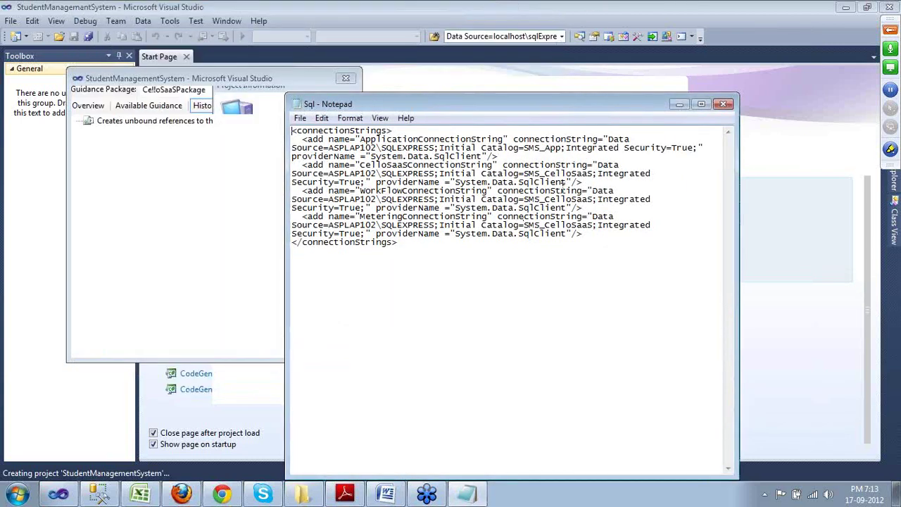
# Maximize the Sql file, select the connection string value of ApplicationConnectionString, and minimize Notepad.
pyautogui.click(700, 104)
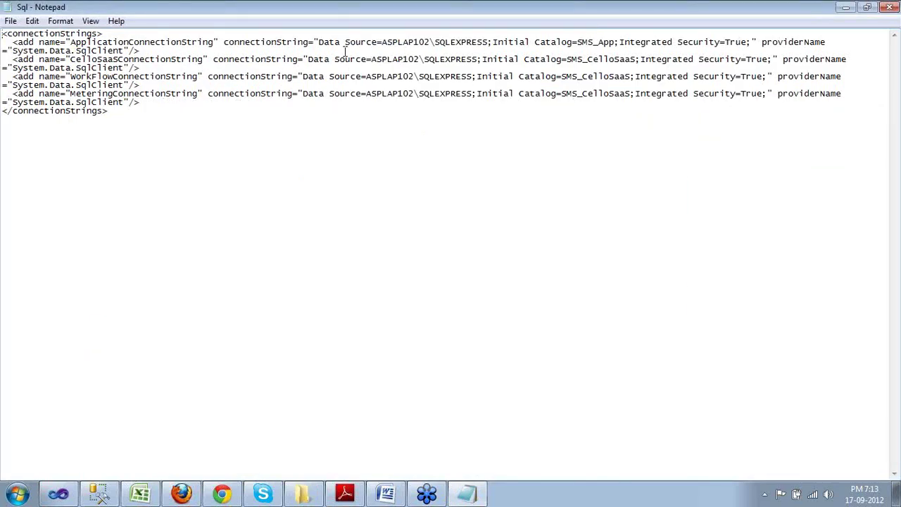
pyautogui.moveTo(318, 43); pyautogui.dragTo(750, 38)
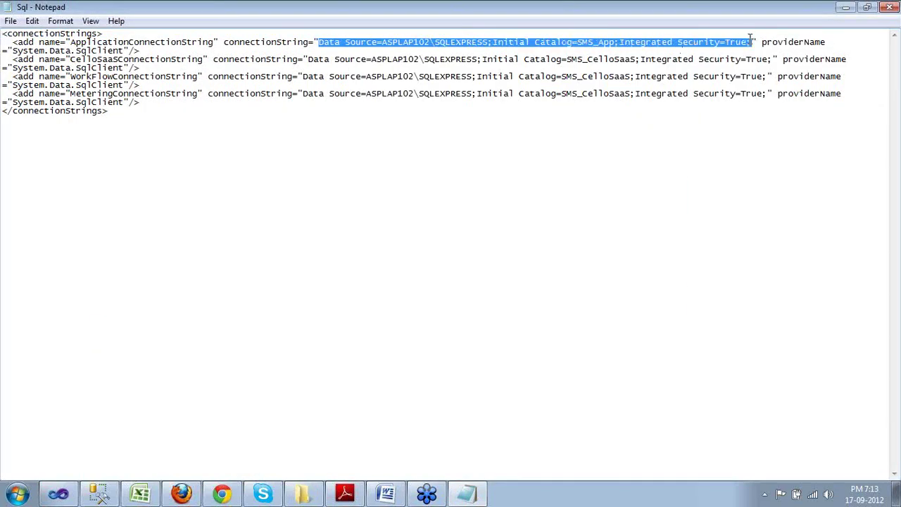
pyautogui.click(845, 7)
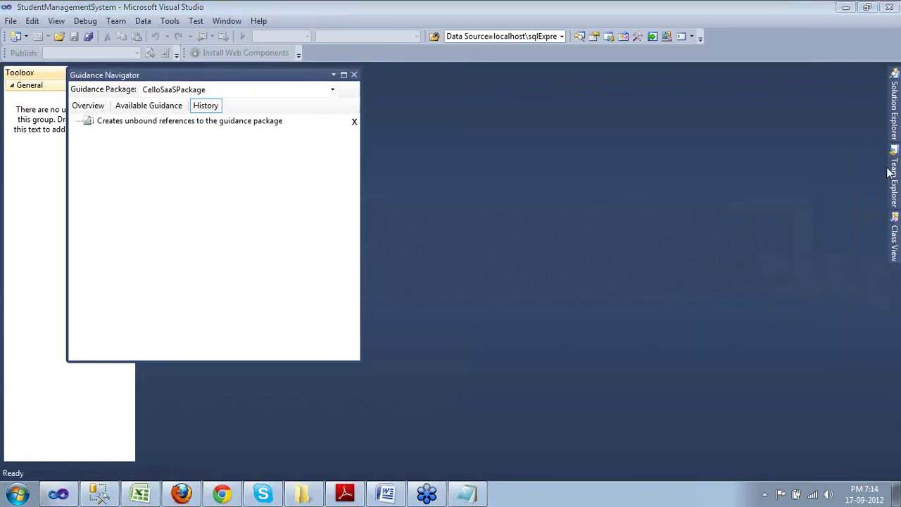
# Display Solution Explorer in Visual Studio and collapse the CodeGenerator, WebApp, DAL, Model and Services nodes.
pyautogui.click(893, 112)
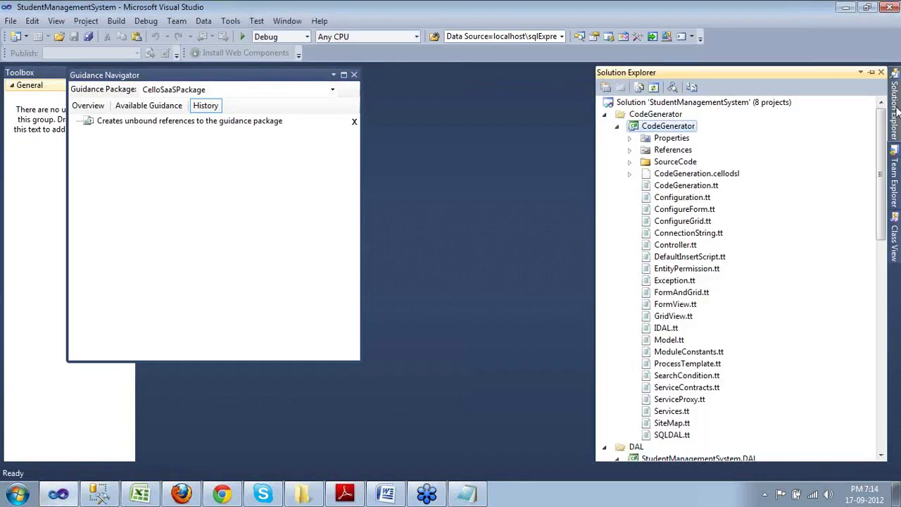
pyautogui.click(617, 126)
pyautogui.click(604, 114)
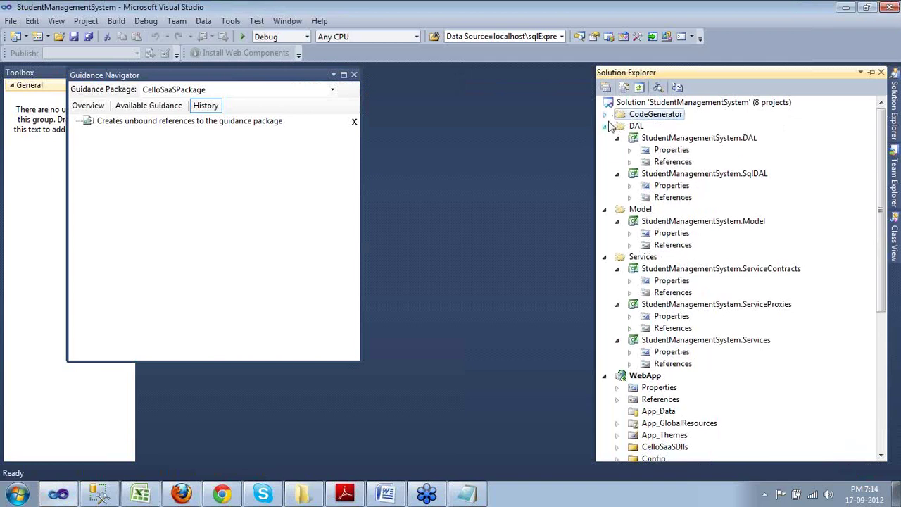
pyautogui.click(605, 375)
pyautogui.click(637, 126)
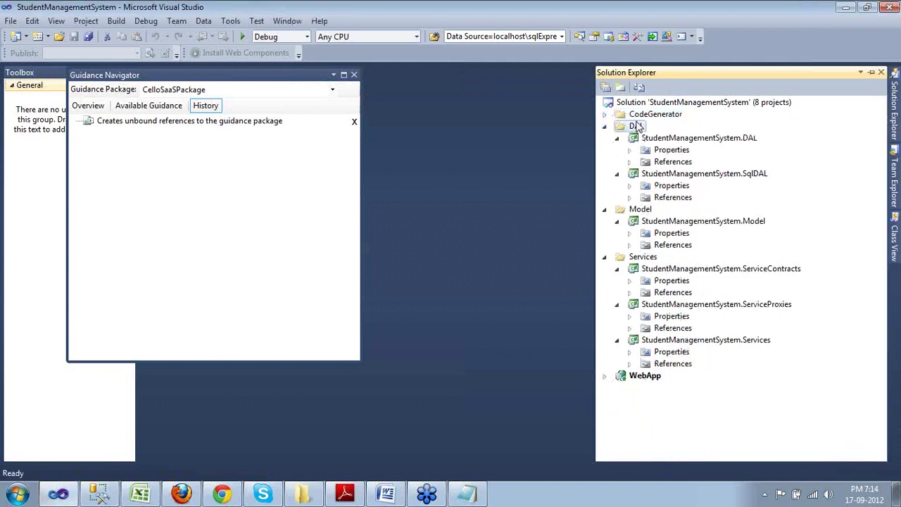
pyautogui.click(640, 210)
pyautogui.click(642, 258)
pyautogui.click(605, 128)
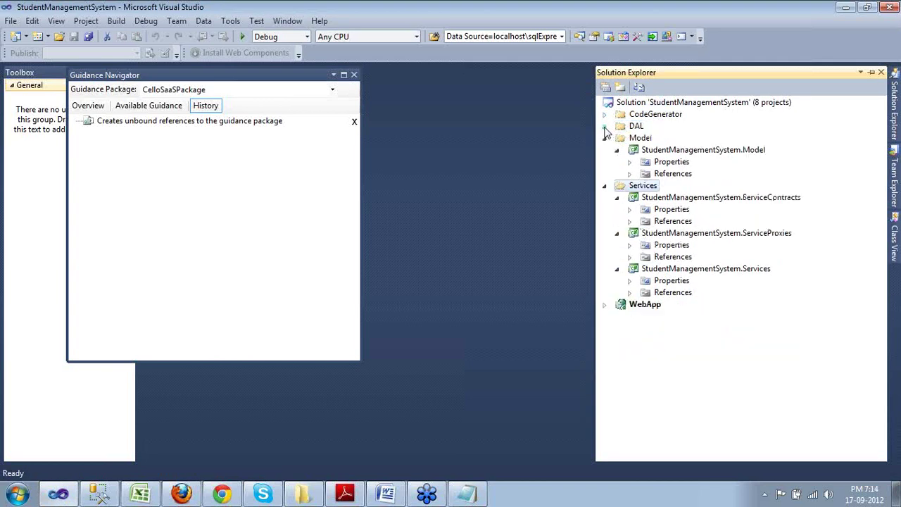
pyautogui.click(603, 138)
pyautogui.click(604, 150)
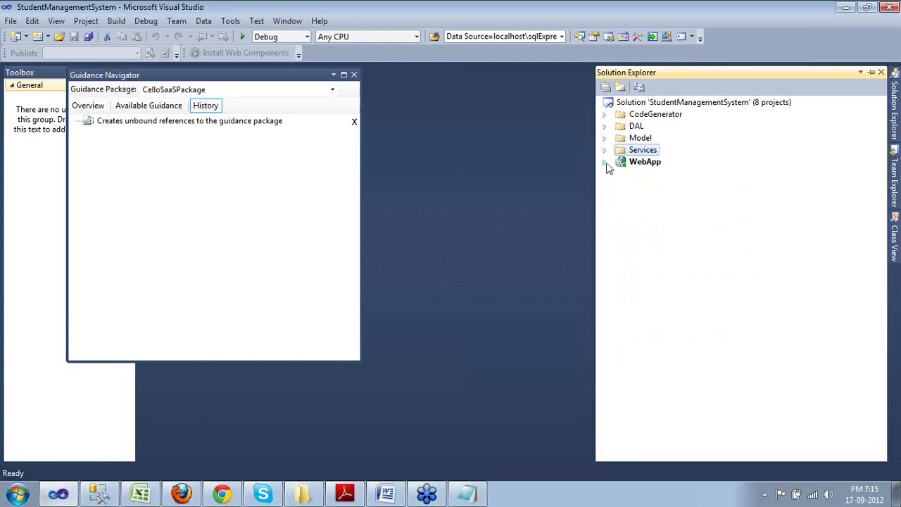
# Close the Guidance Navigator and pin Solution Explorer open.
pyautogui.click(354, 74)
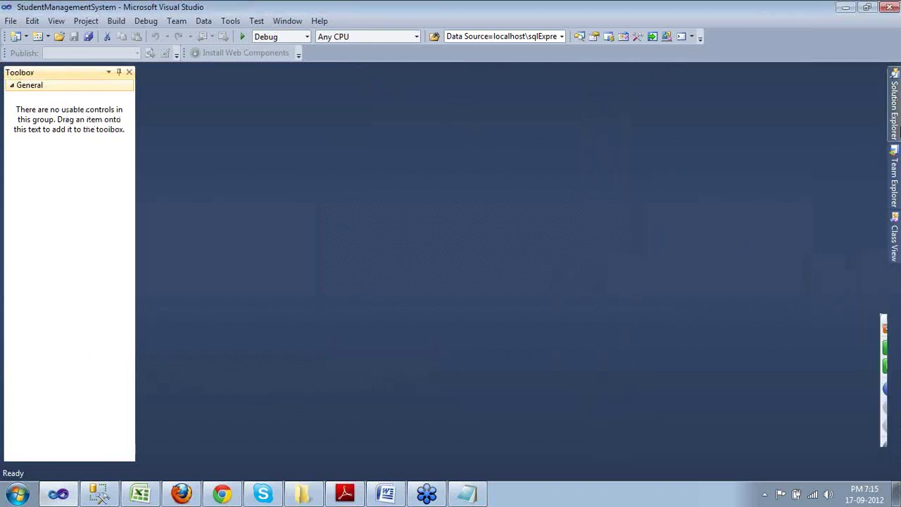
pyautogui.moveTo(893, 105)
pyautogui.click(871, 72)
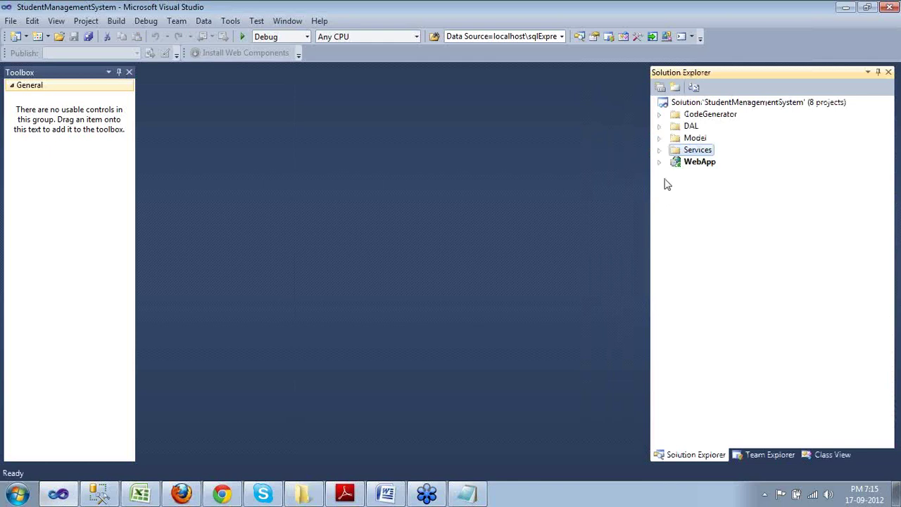
# Expand the WebApp project and open its Sql.config file for editing.
pyautogui.click(659, 163)
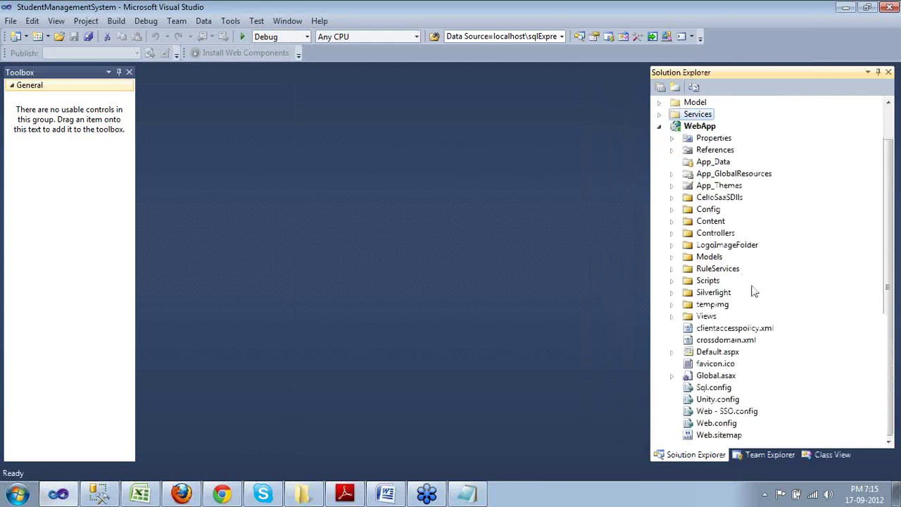
pyautogui.click(701, 387)
pyautogui.doubleClick(701, 387)
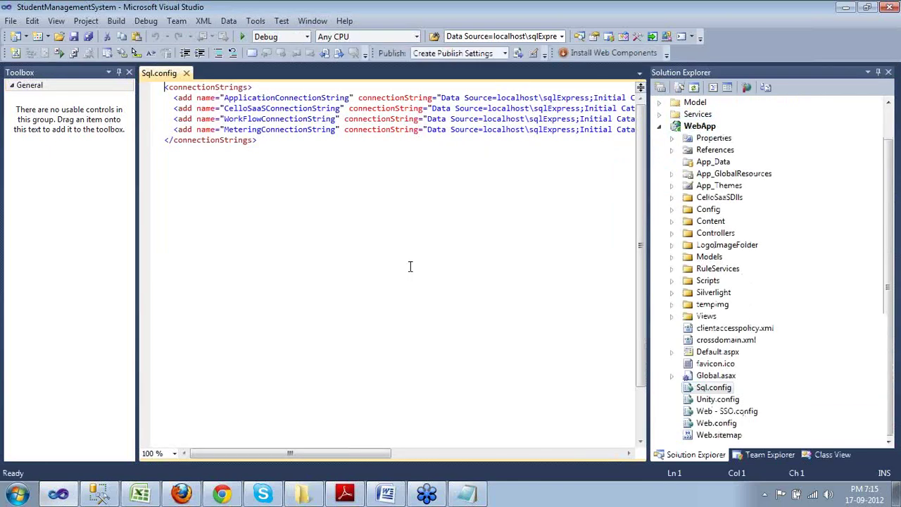
# Auto-hide Solution Explorer and set ApplicationConnectionString's value to "Data Source=ASPLAP102\SQLEXPRESS;Initial Catalog=SMS_App;Integrated Security=True;".
pyautogui.click(567, 144)
pyautogui.click(878, 72)
pyautogui.click(442, 99)
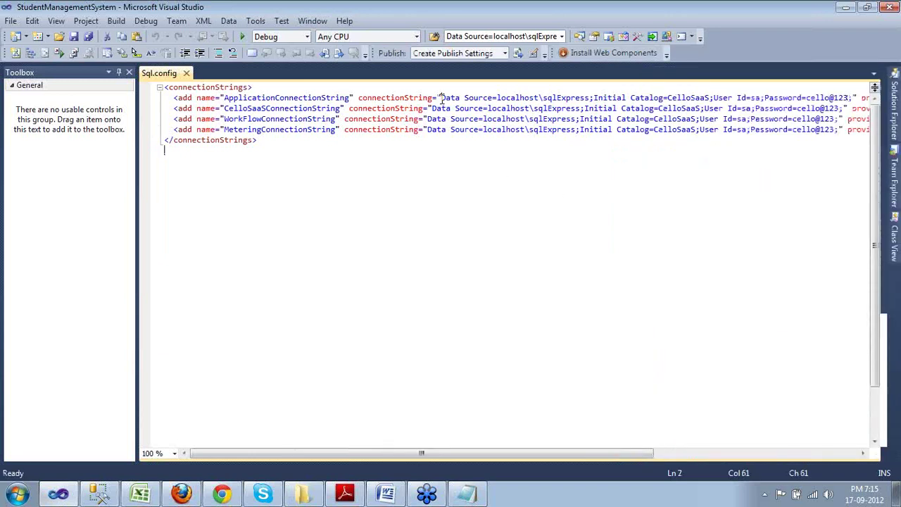
pyautogui.keyDown('shift'); pyautogui.click(851, 98); pyautogui.keyUp('shift')
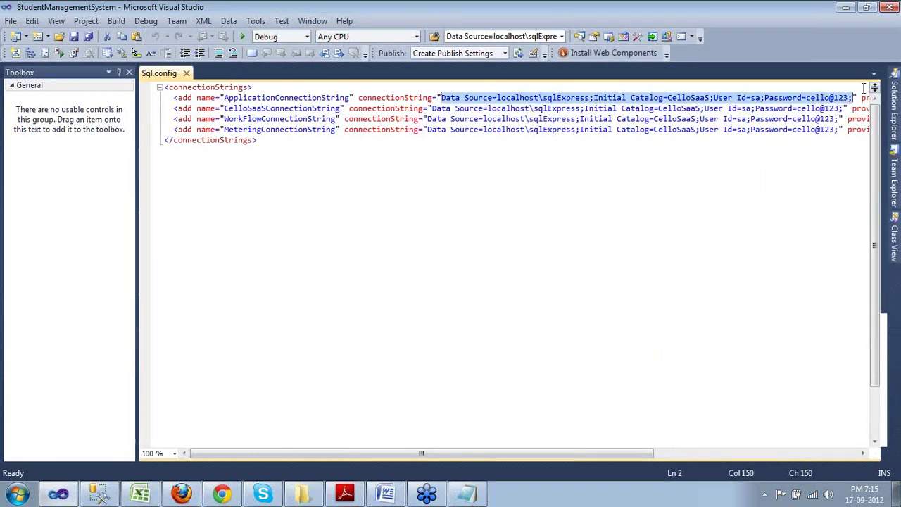
pyautogui.write('Data Source=ASPLAP102\\SQLEXPRESS;Initial Catalog=SMS_App;Integrated Security=True;')
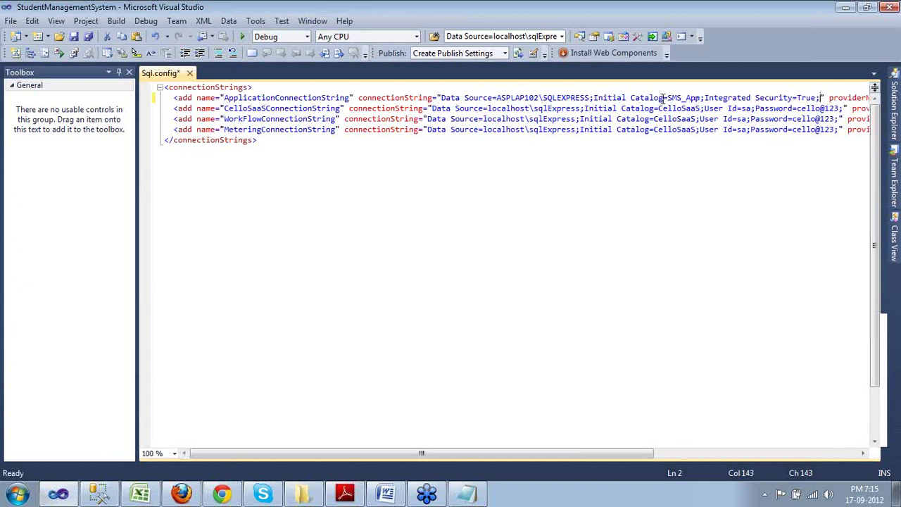
# Replace all remaining localhost\sqlExpress connection string values in the current document with the ApplicationConnectionString value, using Quick Replace.
pyautogui.moveTo(440, 98); pyautogui.dragTo(821, 98)
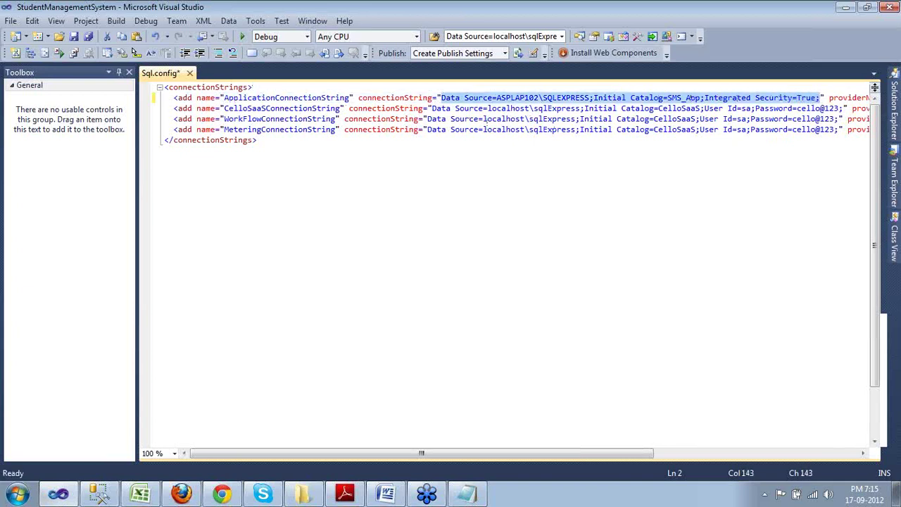
pyautogui.moveTo(431, 108); pyautogui.dragTo(844, 109)
pyautogui.hotkey('ctrl', 'h')
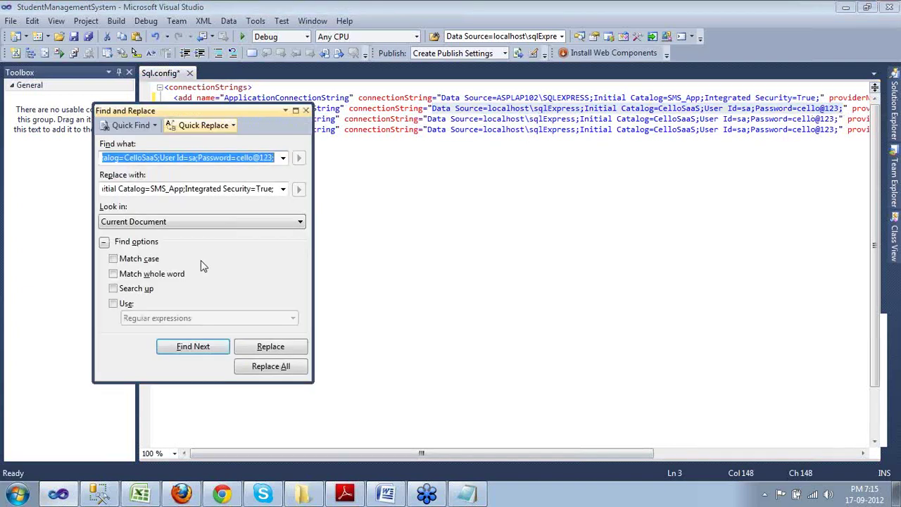
pyautogui.click(276, 367)
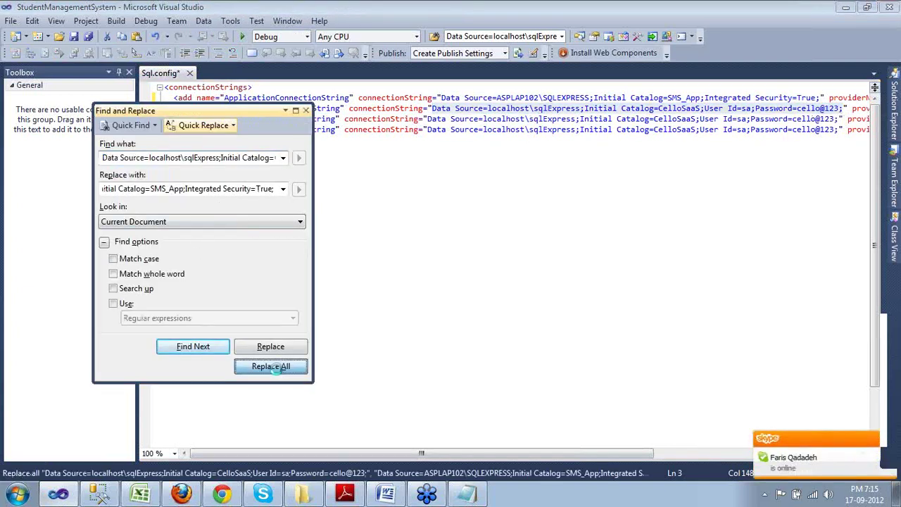
pyautogui.click(449, 268)
pyautogui.click(305, 110)
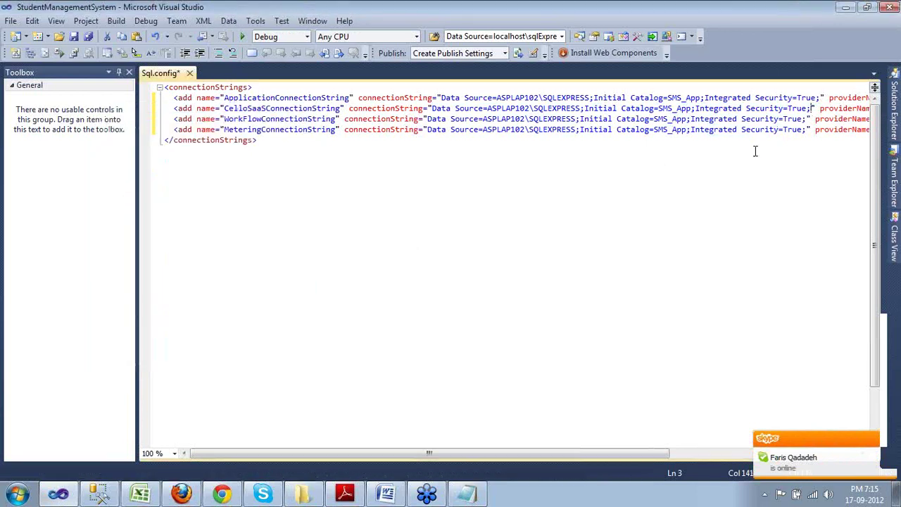
# Change the Initial Catalog of CelloSaaSConnectionString to SMS_CelloSaaS.
pyautogui.click(689, 109)
pyautogui.press('BackSpace')
pyautogui.press('BackSpace')
pyautogui.press('BackSpace')
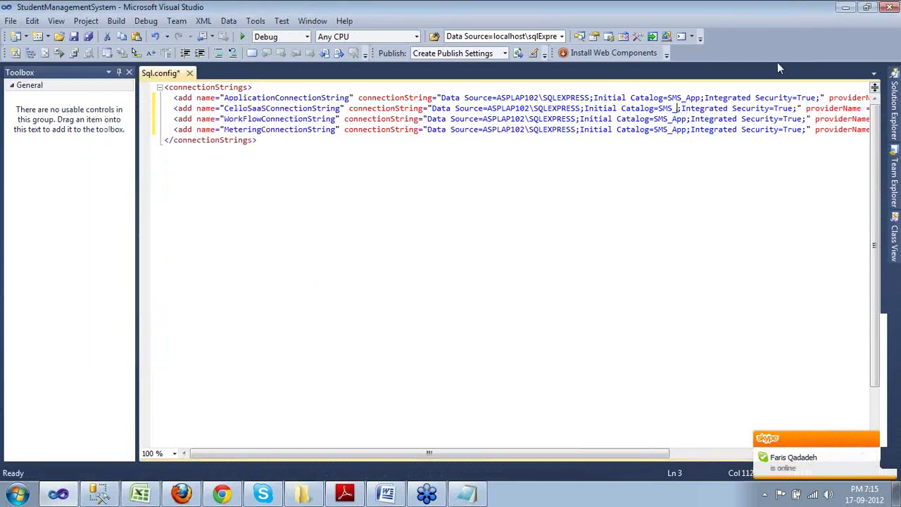
pyautogui.write('CelloSaa')
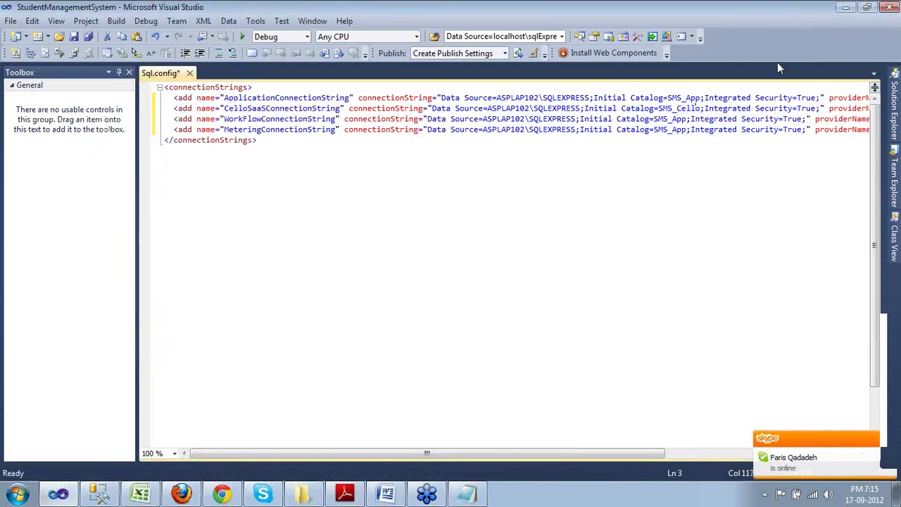
pyautogui.write('S')
# Copy the SMS_CelloSaaS catalog name into WorkFlowConnectionString and MeteringConnectionString, and save Sql.config.
pyautogui.doubleClick(714, 109)
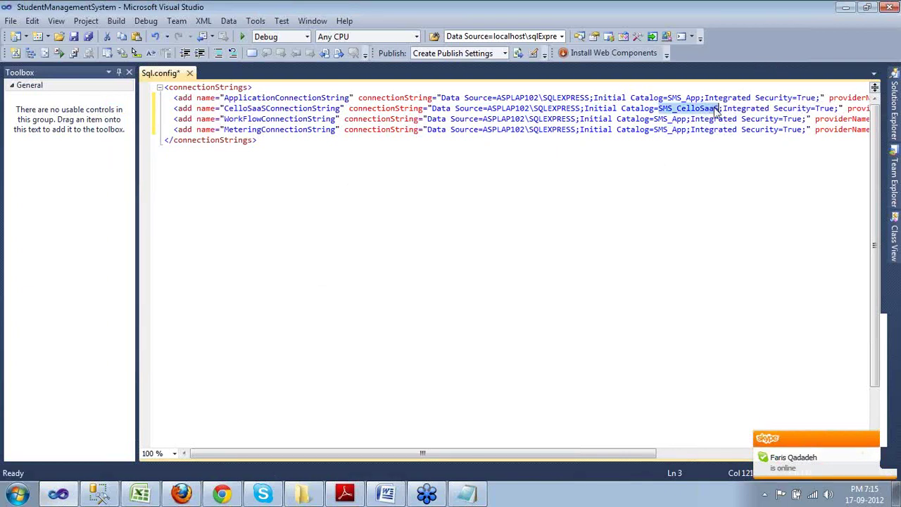
pyautogui.hotkey('ctrl', 'c')
pyautogui.doubleClick(670, 118)
pyautogui.hotkey('ctrl', 'v')
pyautogui.doubleClick(667, 130)
pyautogui.hotkey('ctrl', 'v')
pyautogui.click(617, 171)
pyautogui.hotkey('ctrl', 's')
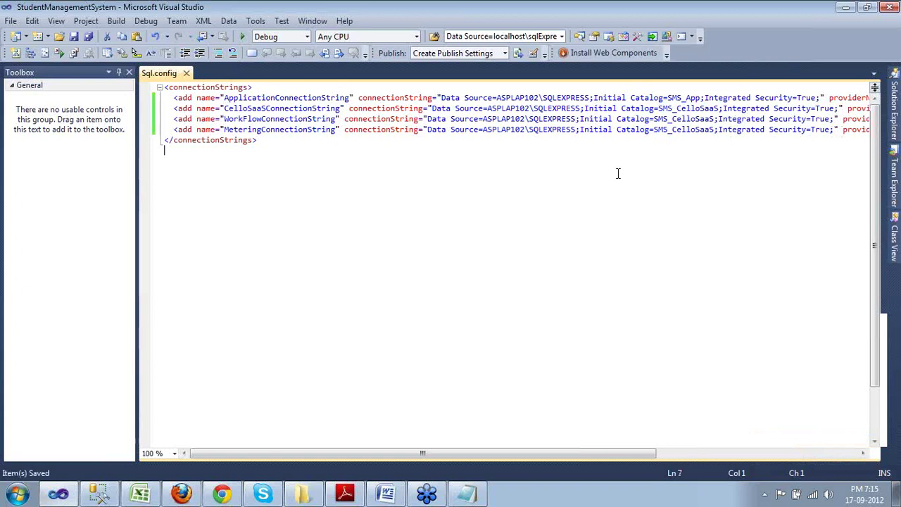
# Rebuild the whole StudentManagementSystem solution and highlight the rebuild summary in the build output.
pyautogui.click(117, 21)
pyautogui.click(147, 50)
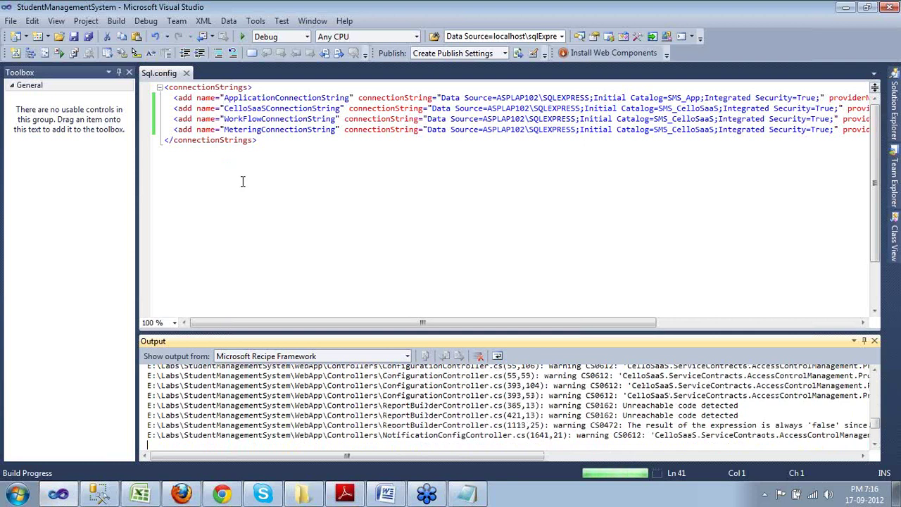
pyautogui.moveTo(890, 331)
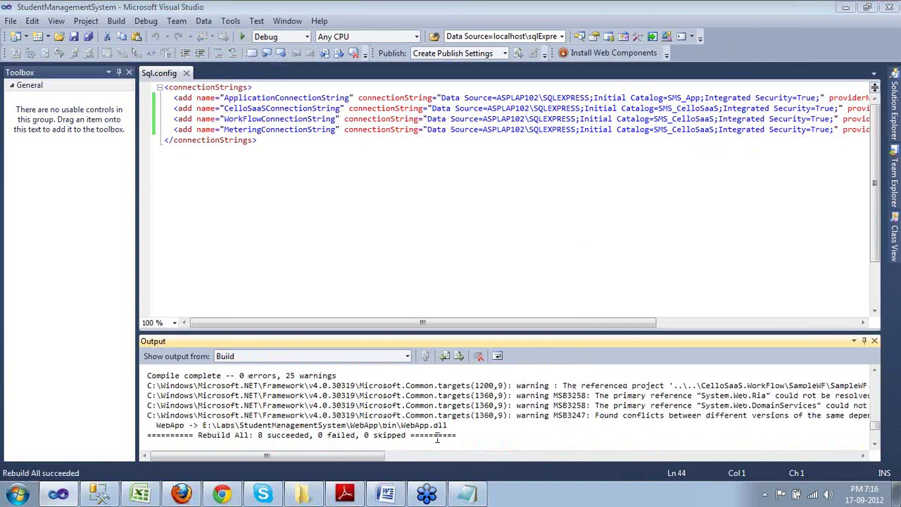
pyautogui.moveTo(456, 435); pyautogui.dragTo(180, 415)
# Start debugging the web application in the browser and dismiss the ASP.NET Development Server notification.
pyautogui.click(243, 37)
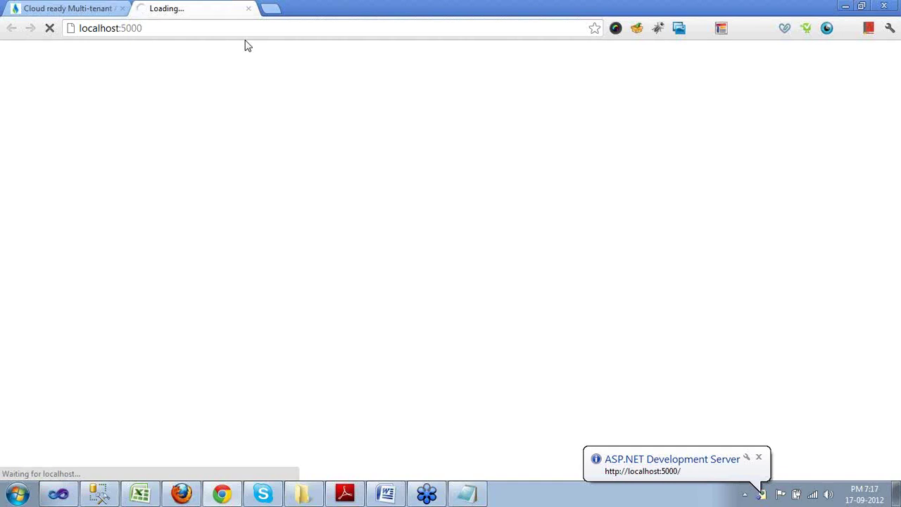
pyautogui.click(759, 458)
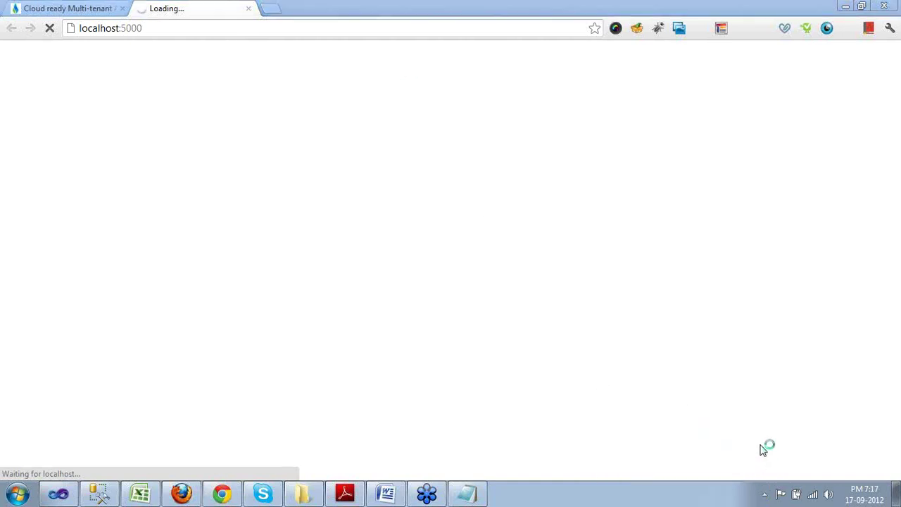